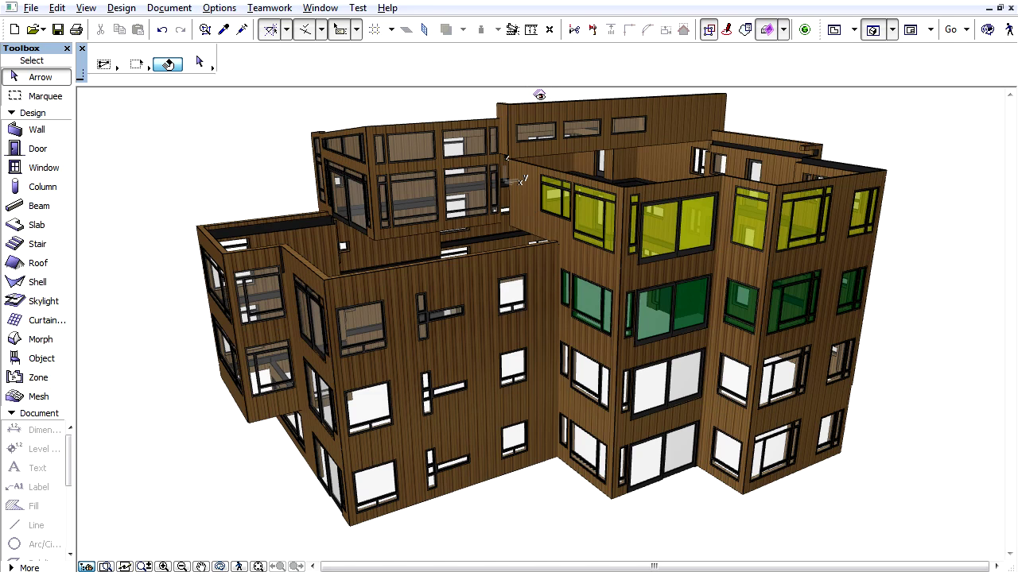
# Open the IFC Manager and restrict its list to visible model elements only.
pyautogui.click(31, 8)
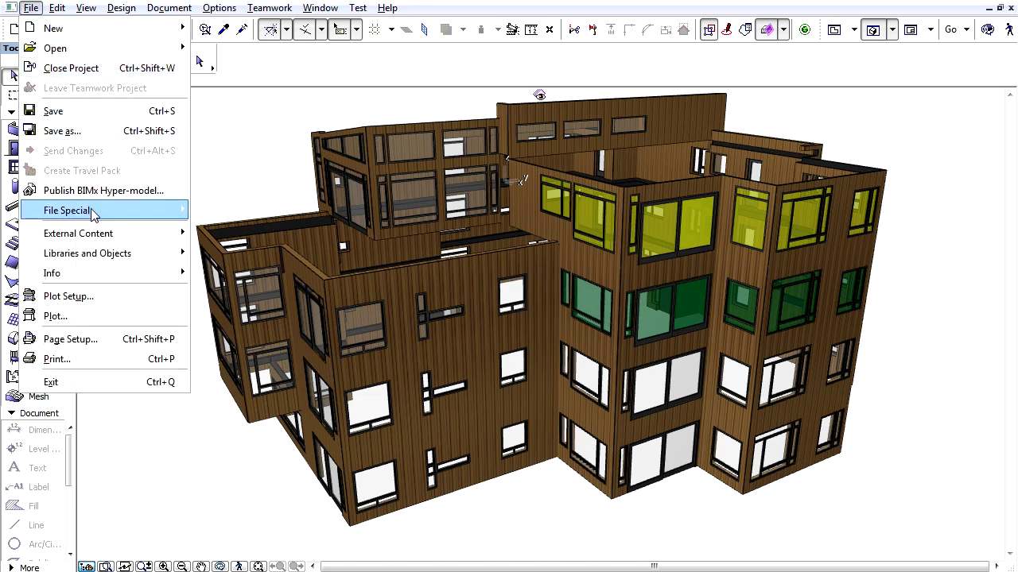
pyautogui.moveTo(91, 210)
pyautogui.moveTo(222, 278)
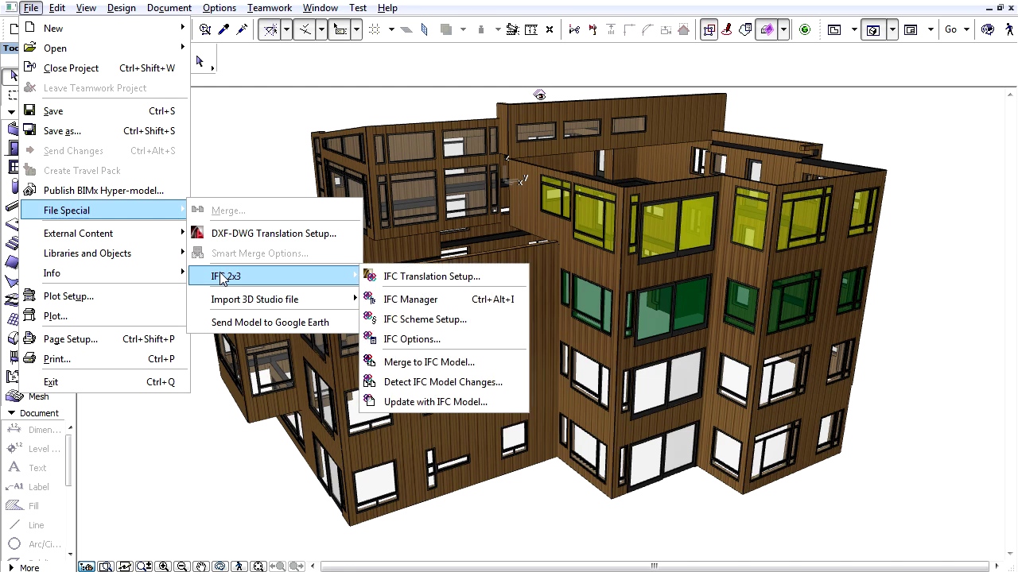
pyautogui.click(397, 301)
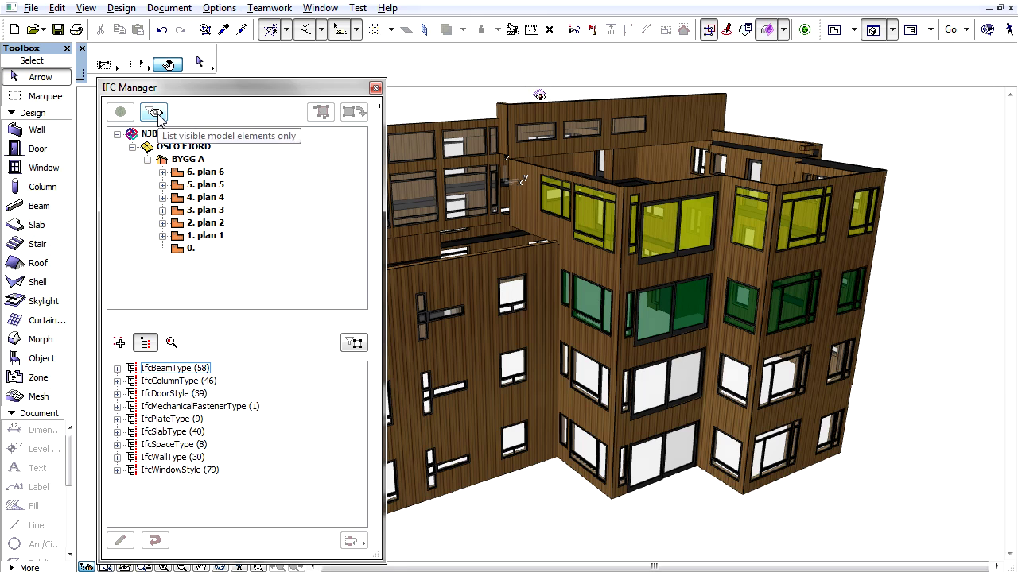
pyautogui.click(158, 116)
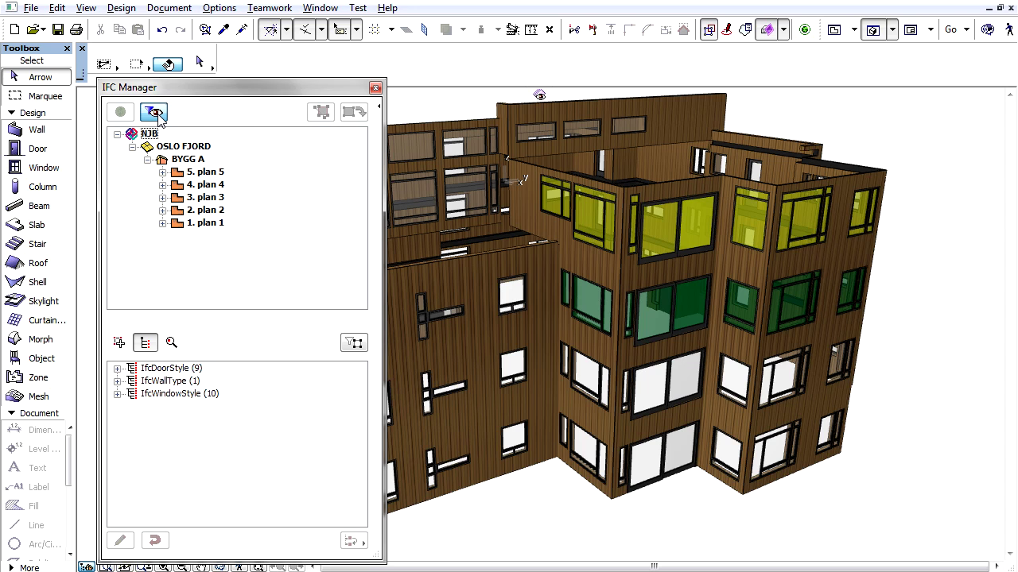
# Expand the IfcWindowStyle types in the IFC Manager and select the Vindu 01 window style.
pyautogui.click(165, 395)
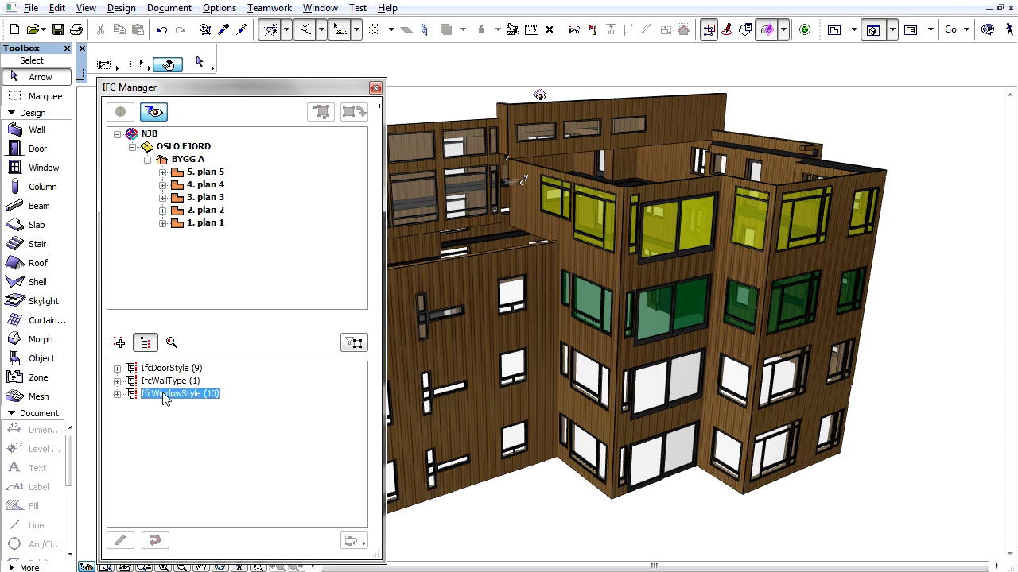
pyautogui.doubleClick(164, 394)
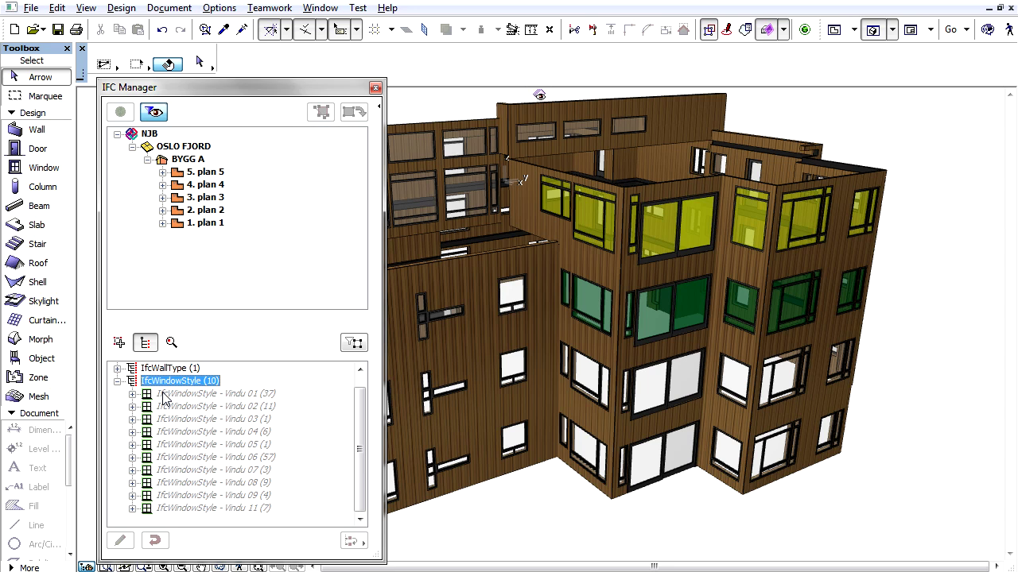
pyautogui.click(163, 394)
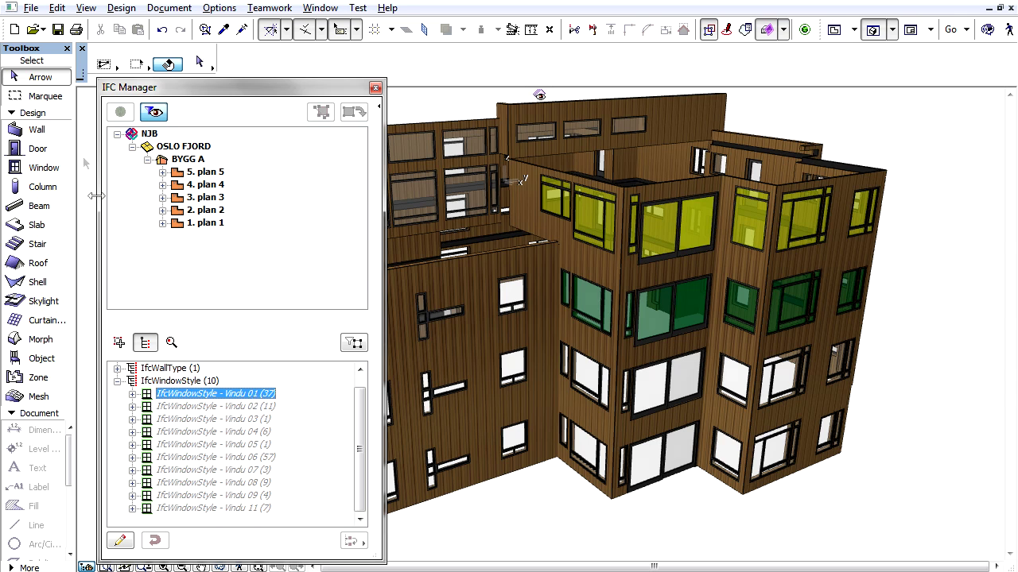
# In the IFC Scheme Setup, create a new mapping rule for the Name attribute of IfcWindowStyle.
pyautogui.click(31, 11)
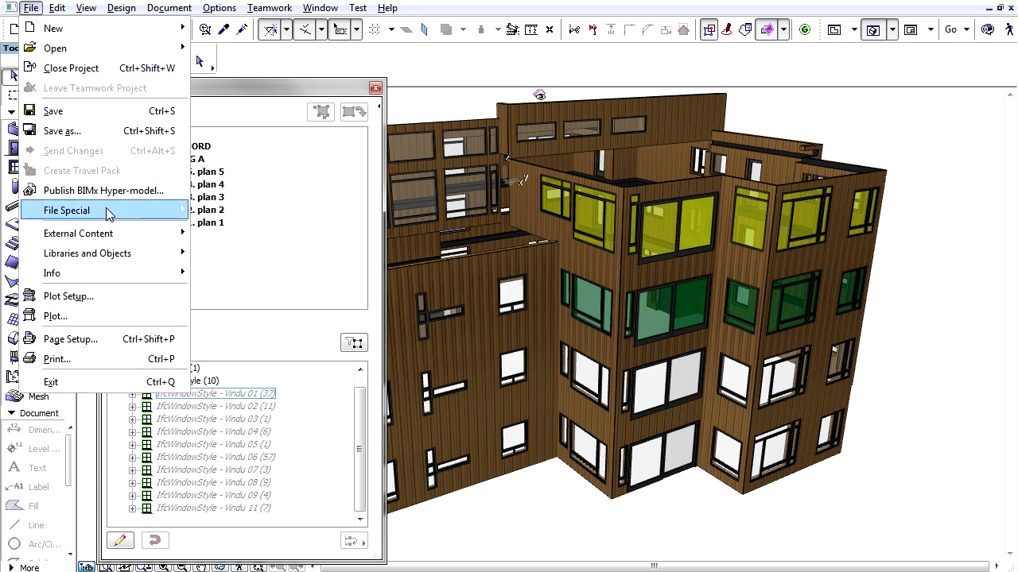
pyautogui.moveTo(106, 207)
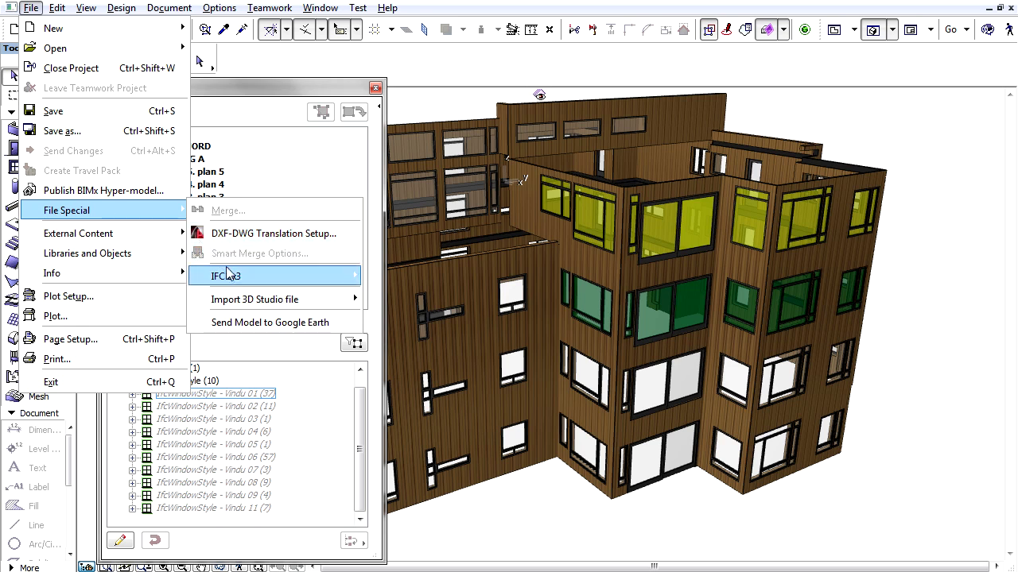
pyautogui.moveTo(229, 276)
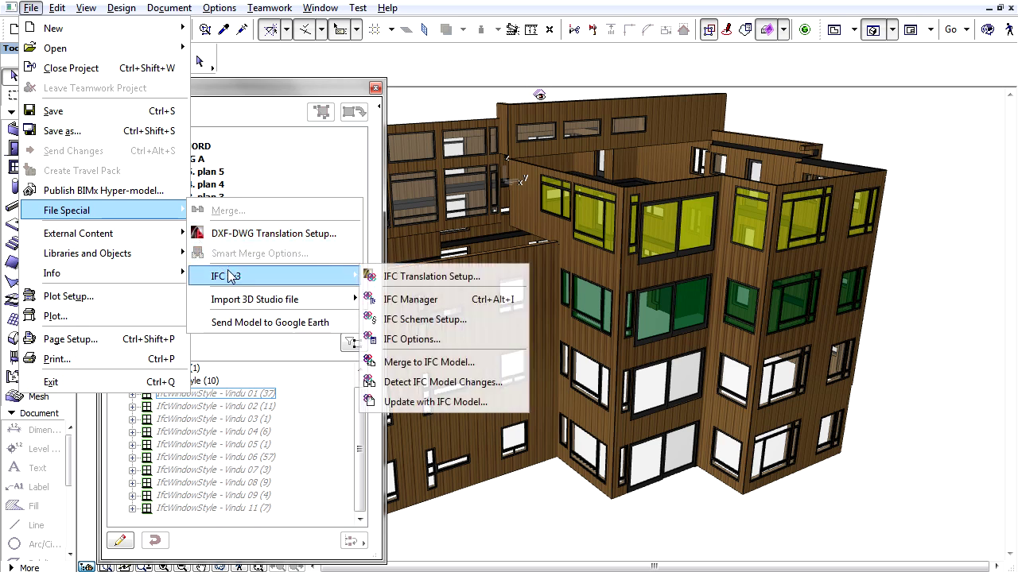
pyautogui.click(402, 320)
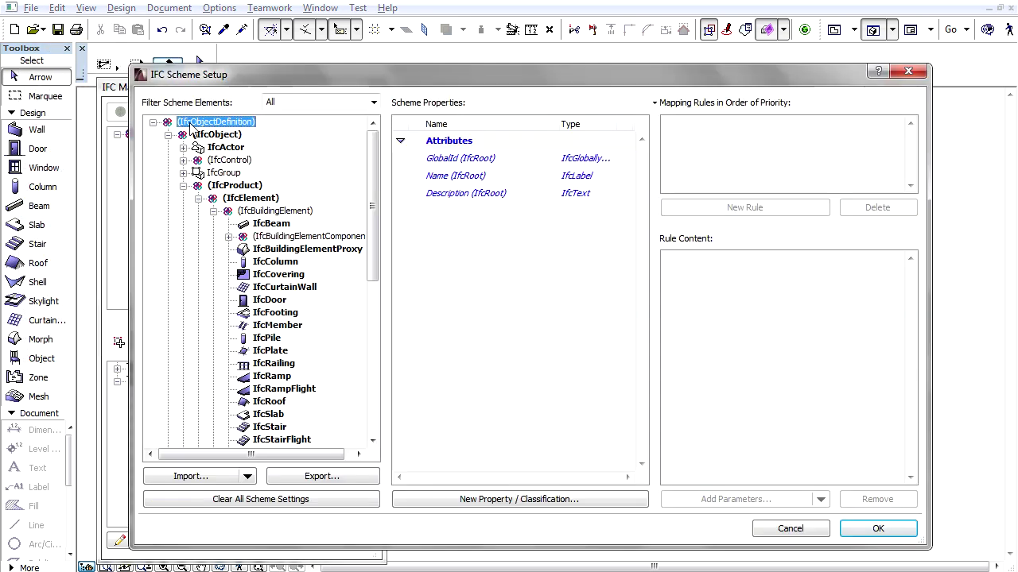
pyautogui.moveTo(374, 191); pyautogui.dragTo(375, 359)
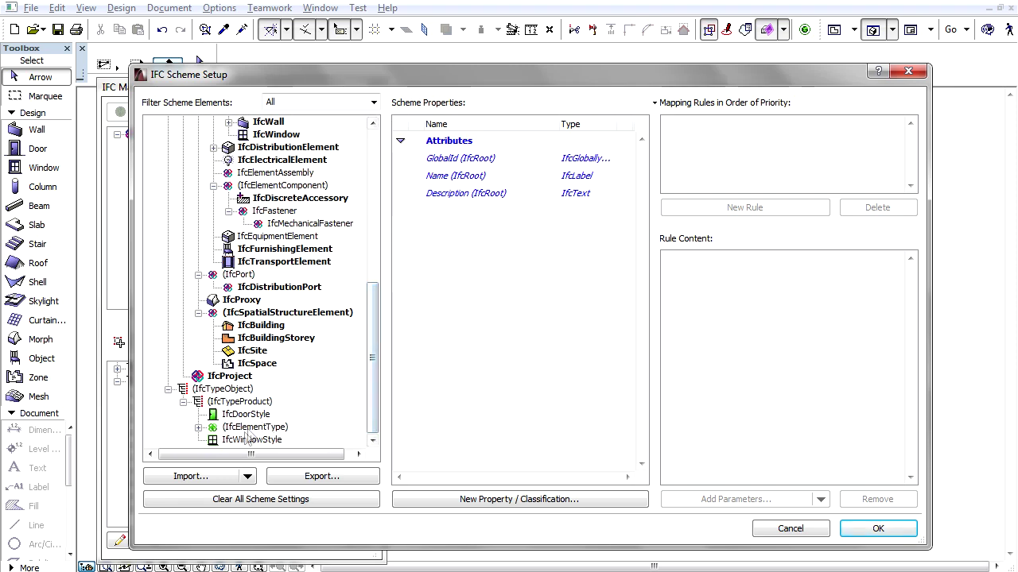
pyautogui.click(244, 440)
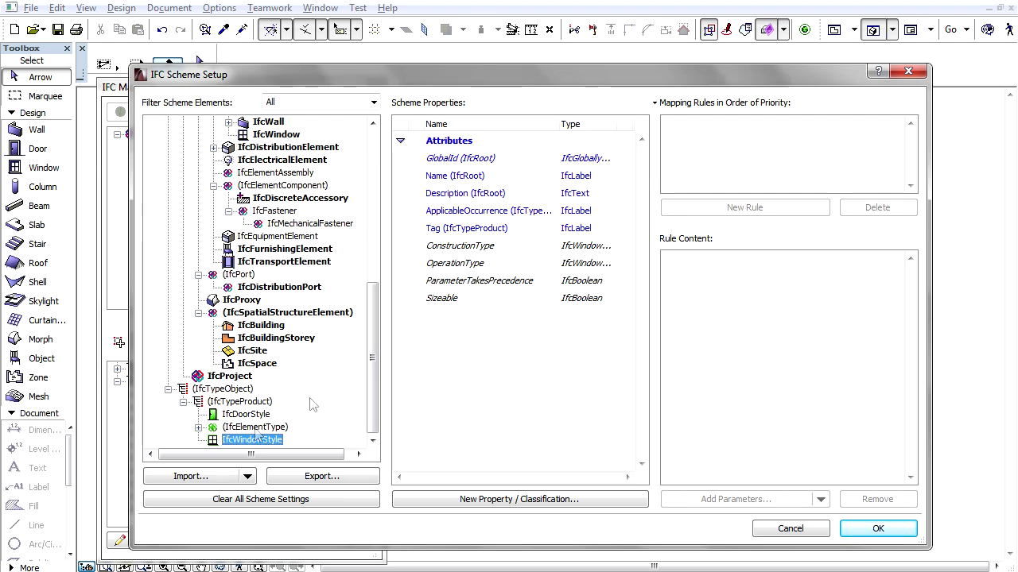
pyautogui.click(470, 179)
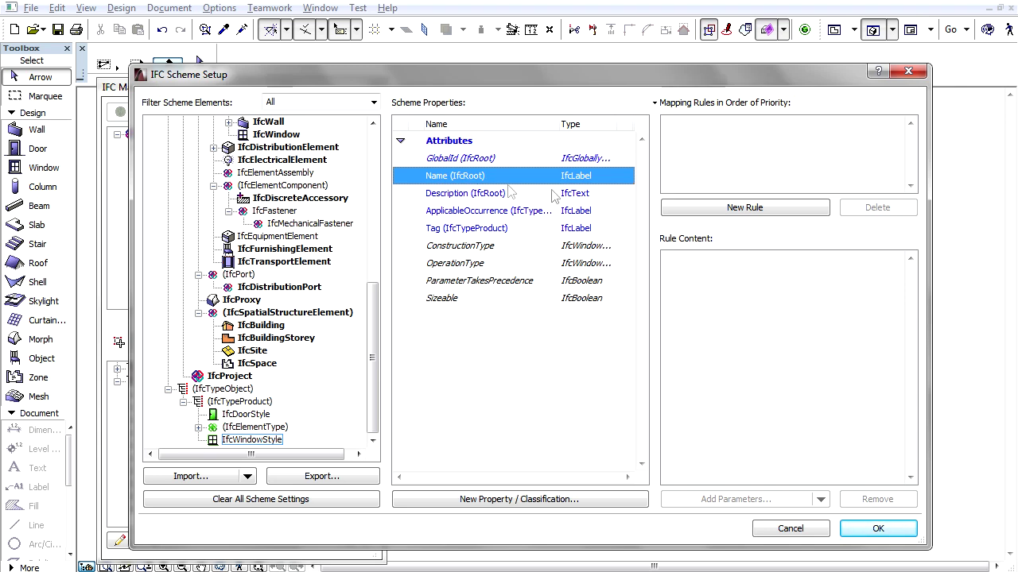
pyautogui.click(726, 210)
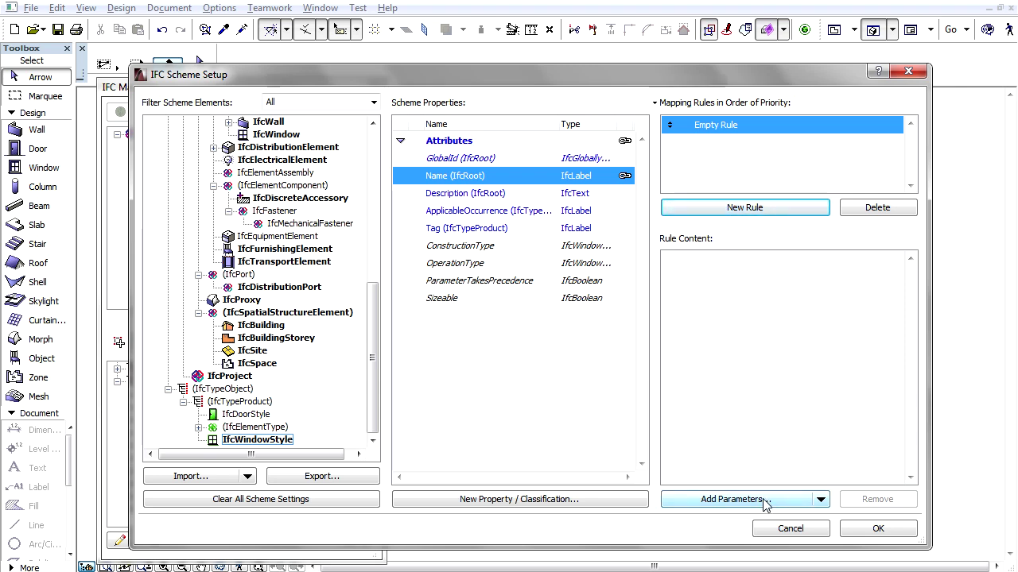
# Add the window parameters Library Part Name, Height and Width to the empty mapping rule.
pyautogui.click(732, 499)
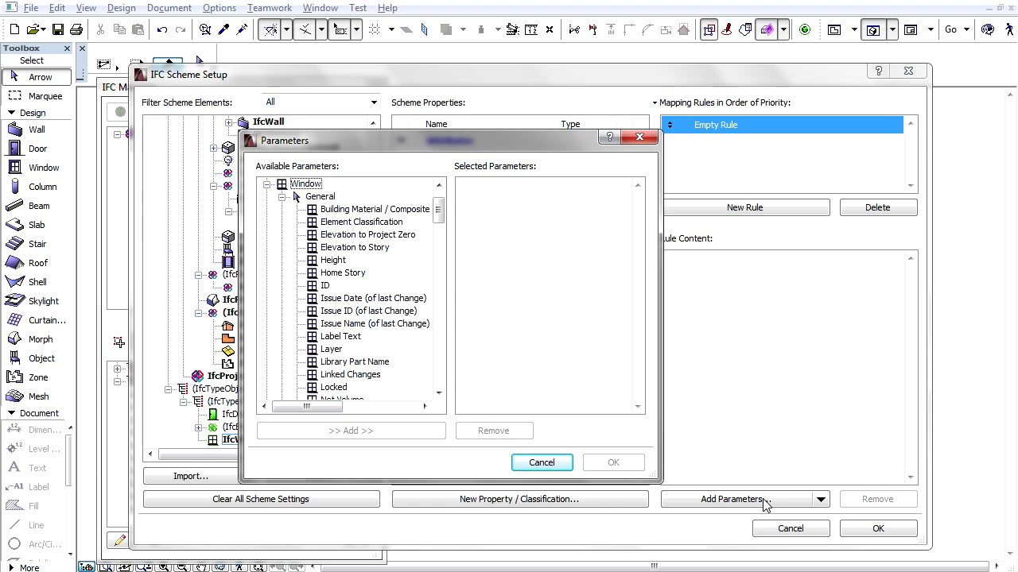
pyautogui.moveTo(438, 209); pyautogui.dragTo(438, 226)
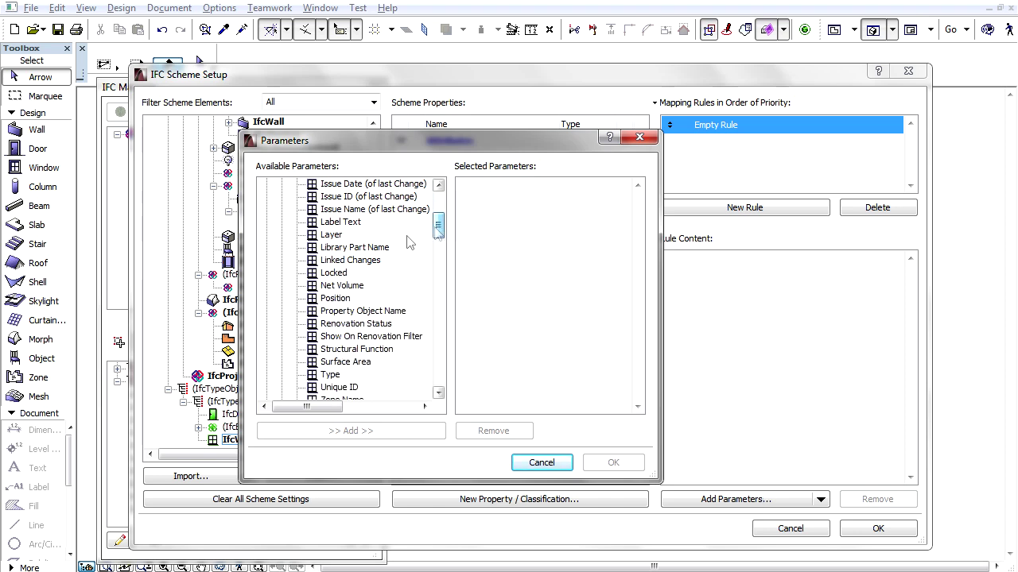
pyautogui.click(378, 248)
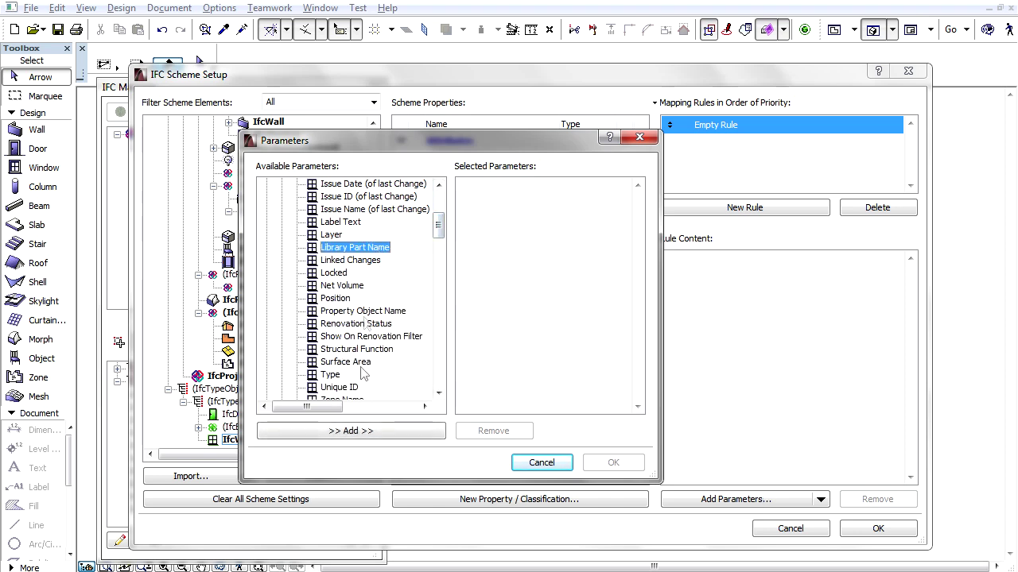
pyautogui.click(362, 431)
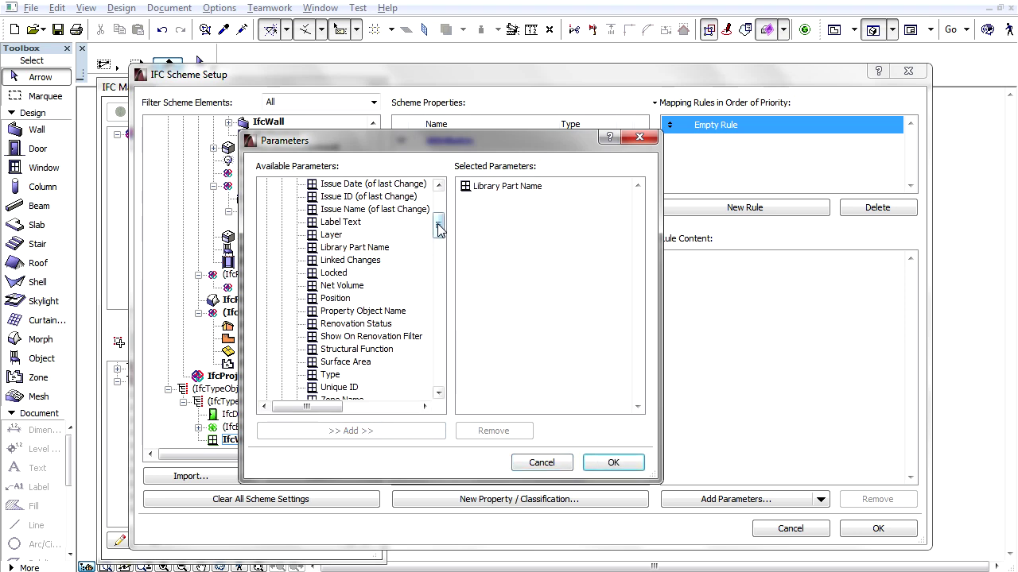
pyautogui.moveTo(438, 229); pyautogui.dragTo(442, 269)
pyautogui.click(333, 210)
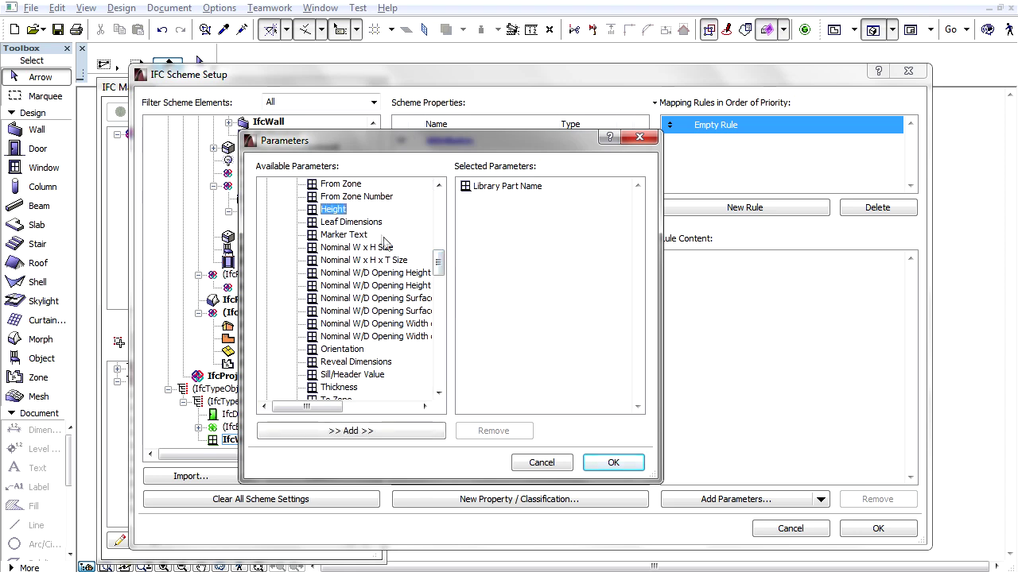
pyautogui.click(350, 431)
pyautogui.moveTo(438, 262); pyautogui.dragTo(439, 312)
pyautogui.click(333, 349)
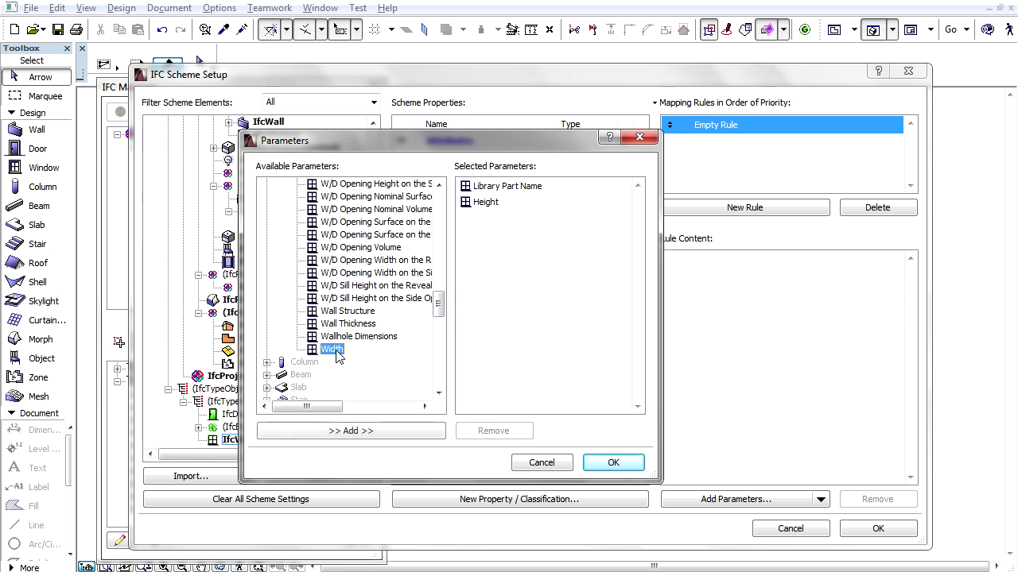
pyautogui.click(349, 431)
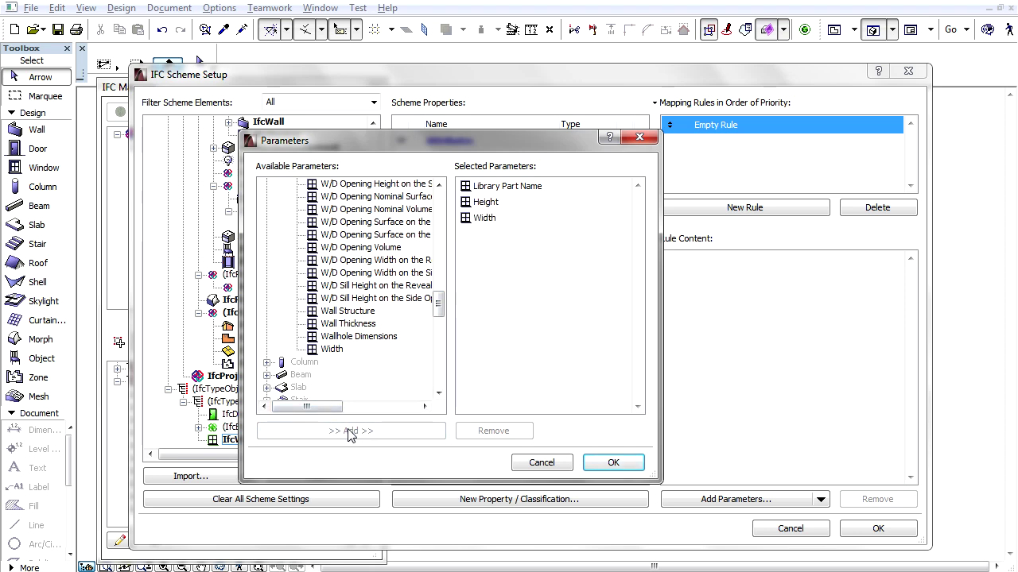
pyautogui.click(611, 464)
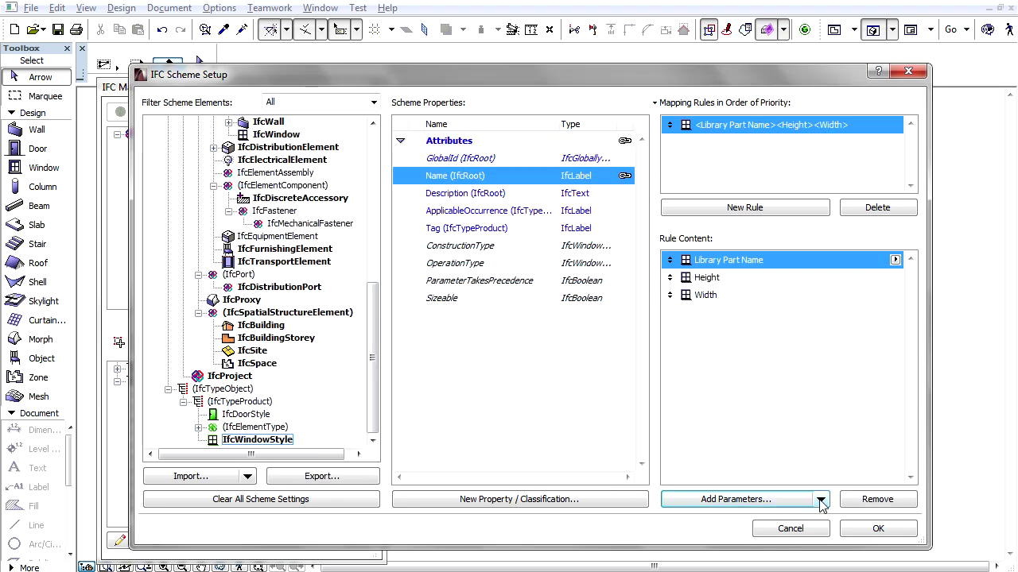
# Start adding object parameters to the rule and search the ArchiCAD library for parts whose names match "Window (Wall)".
pyautogui.click(821, 501)
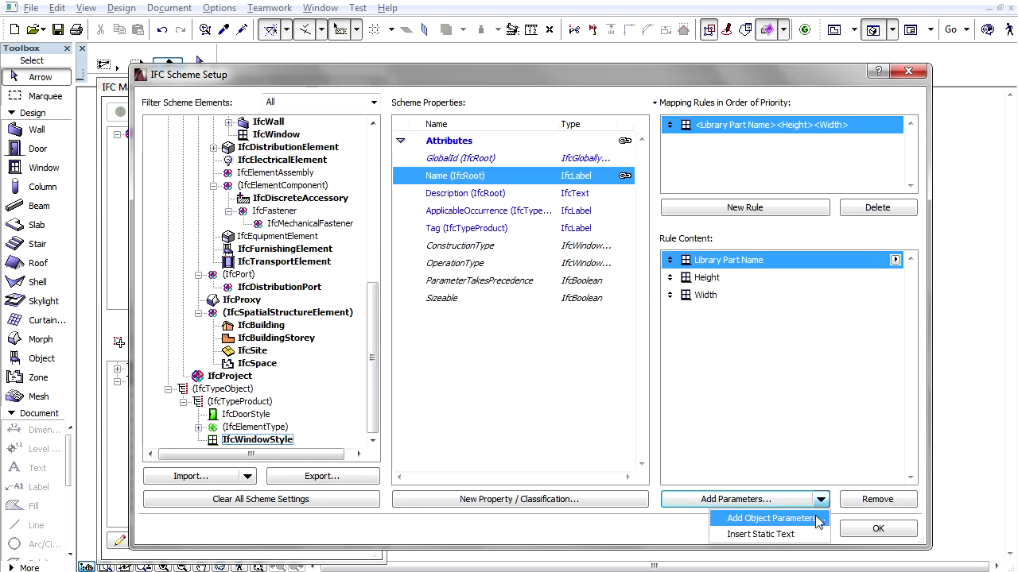
pyautogui.click(815, 519)
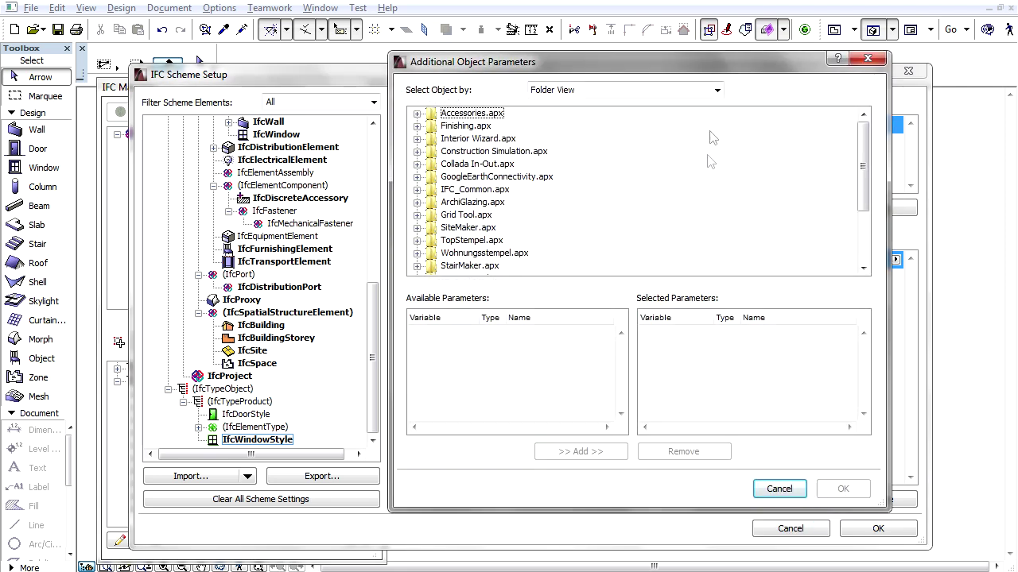
pyautogui.click(717, 90)
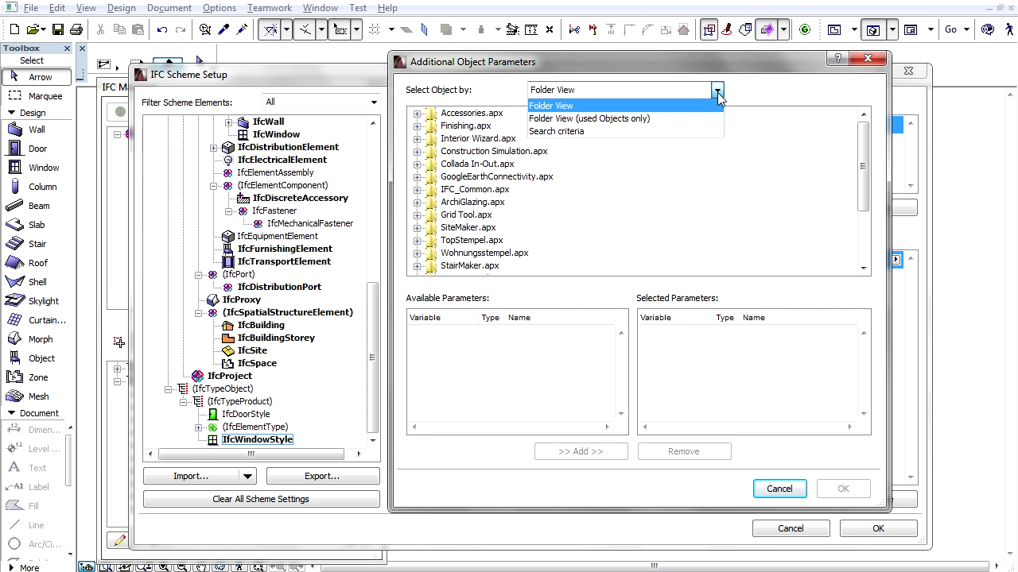
pyautogui.click(709, 131)
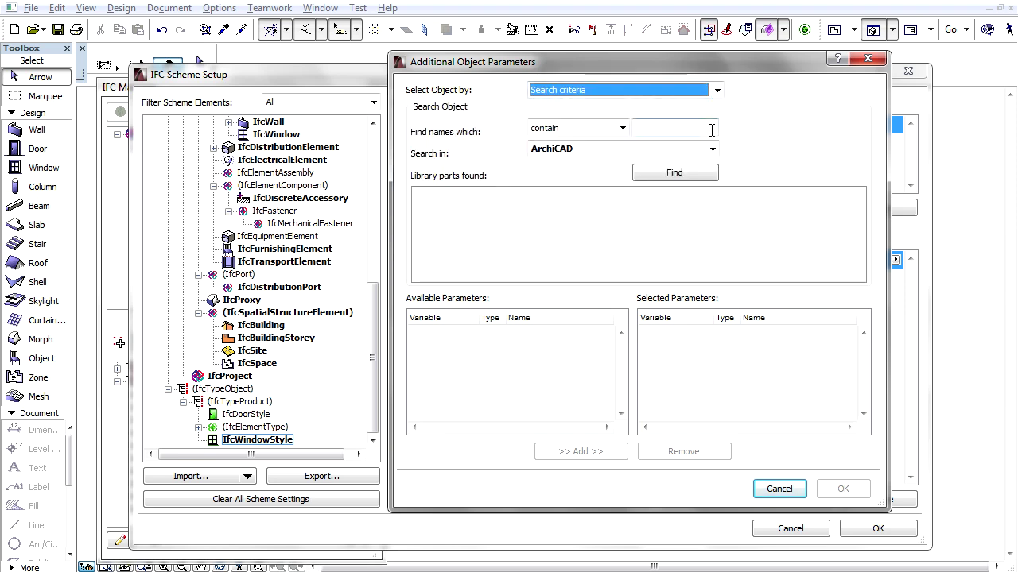
pyautogui.click(622, 129)
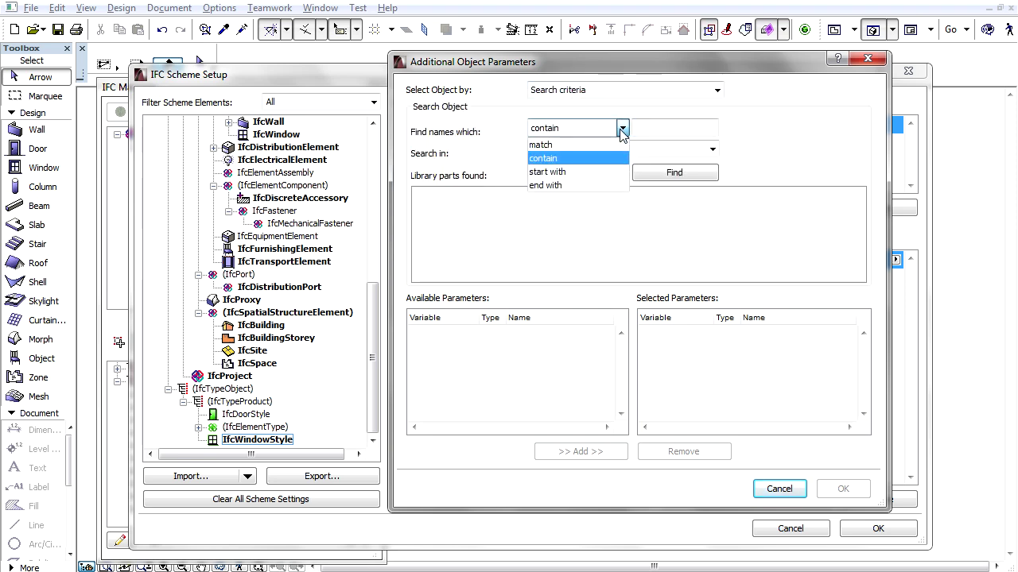
pyautogui.click(616, 144)
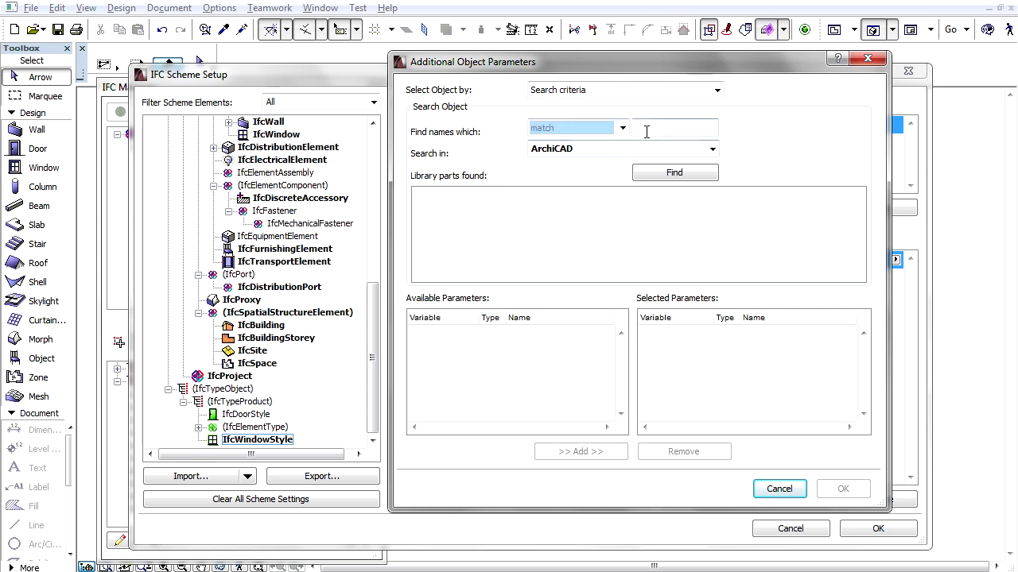
pyautogui.click(646, 132)
pyautogui.write('Wi')
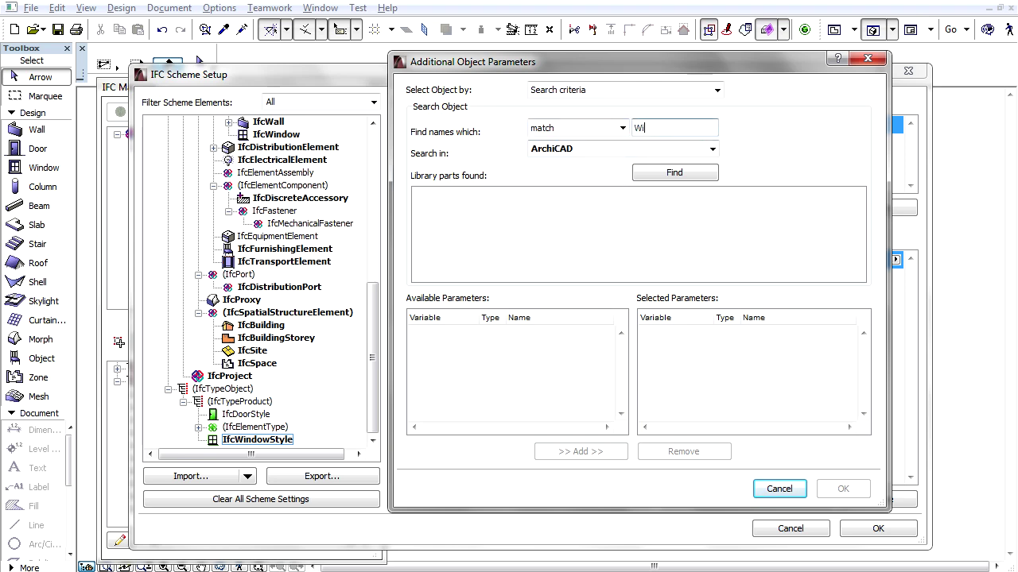
pyautogui.write('ndow (Wall)')
pyautogui.click(656, 175)
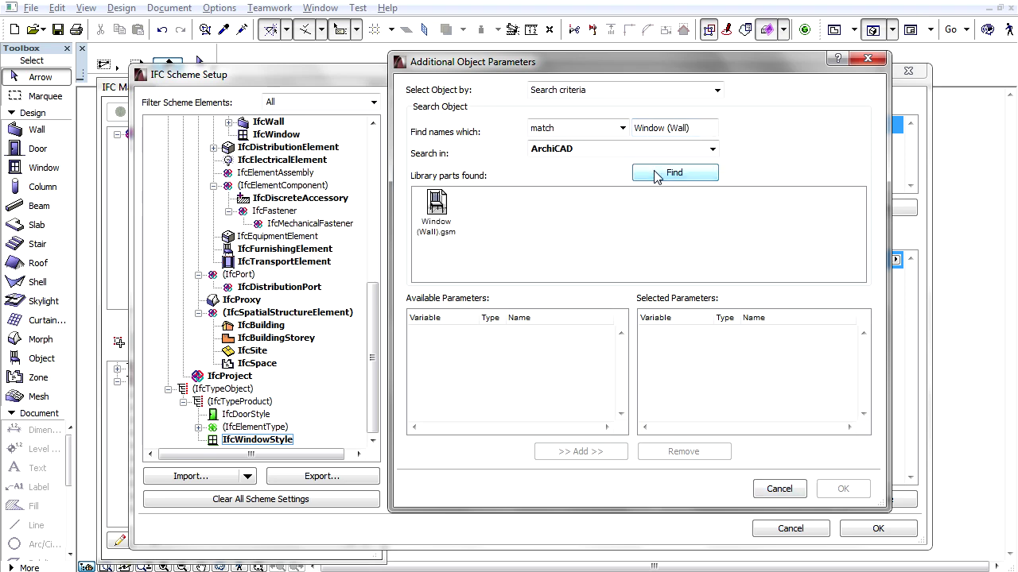
# Add the Glass Surface parameter of the Window (Wall) library part to the mapping rule.
pyautogui.click(451, 218)
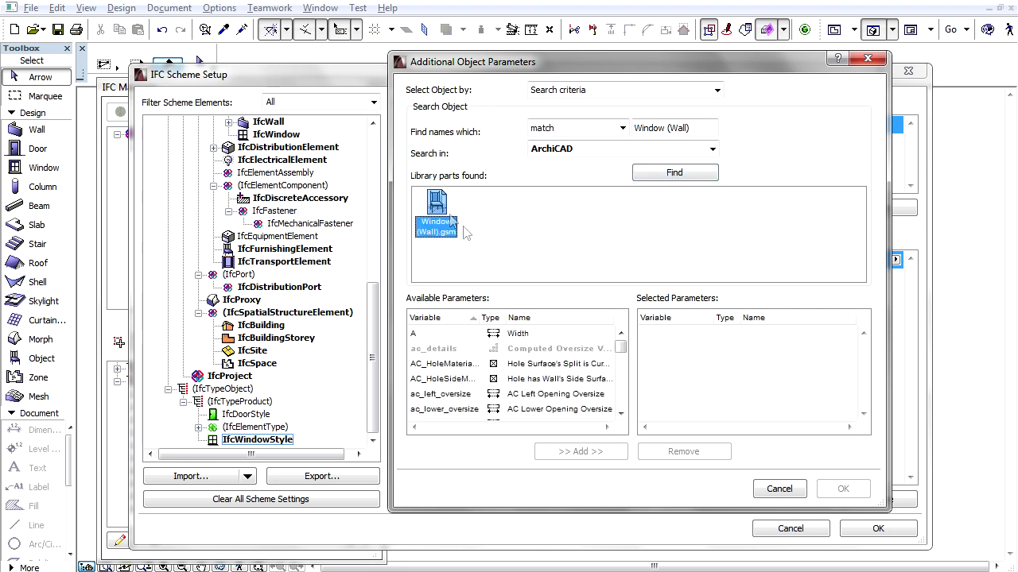
pyautogui.scroll(-3, 621, 408)
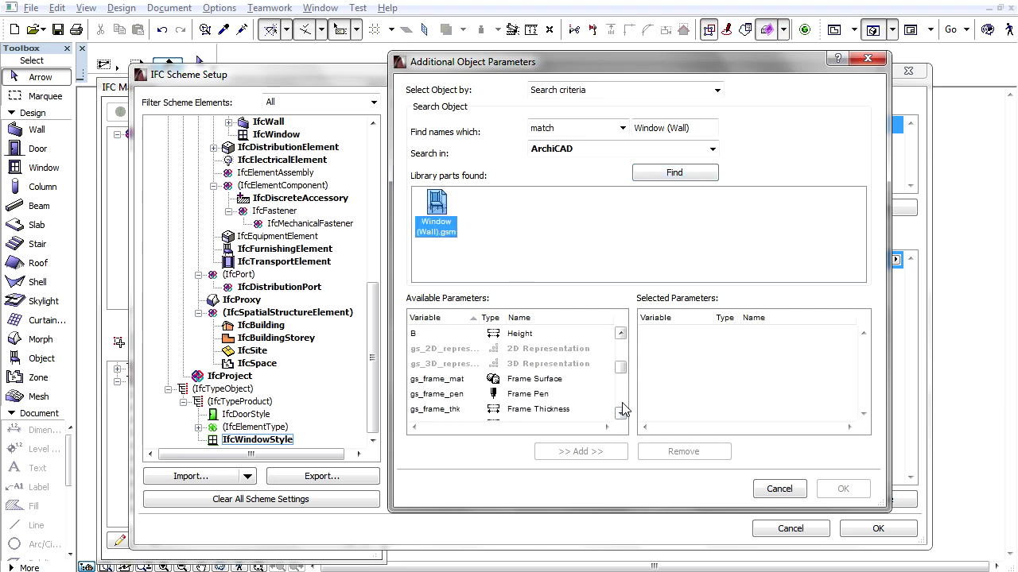
pyautogui.scroll(-2, 623, 408)
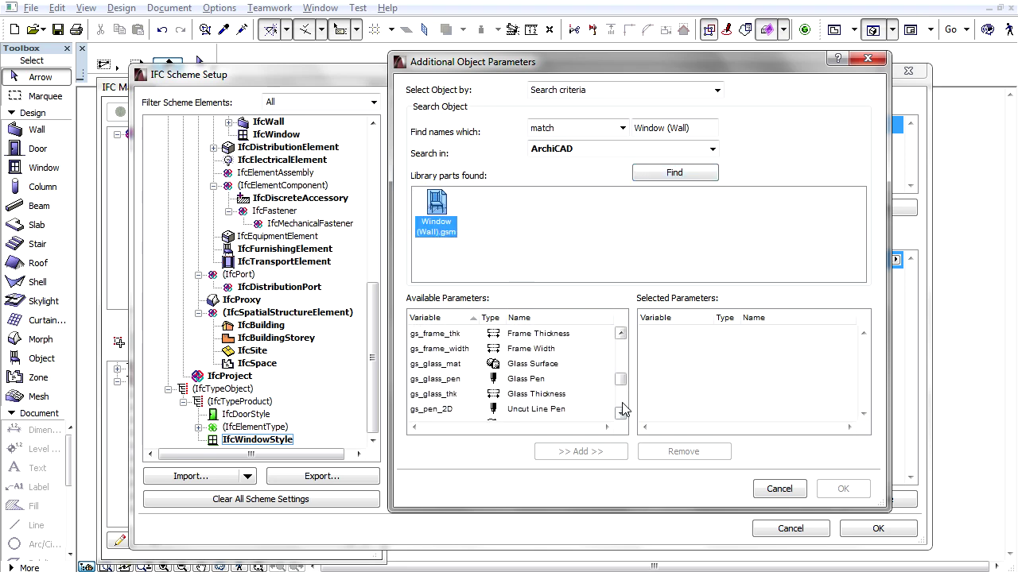
pyautogui.click(550, 365)
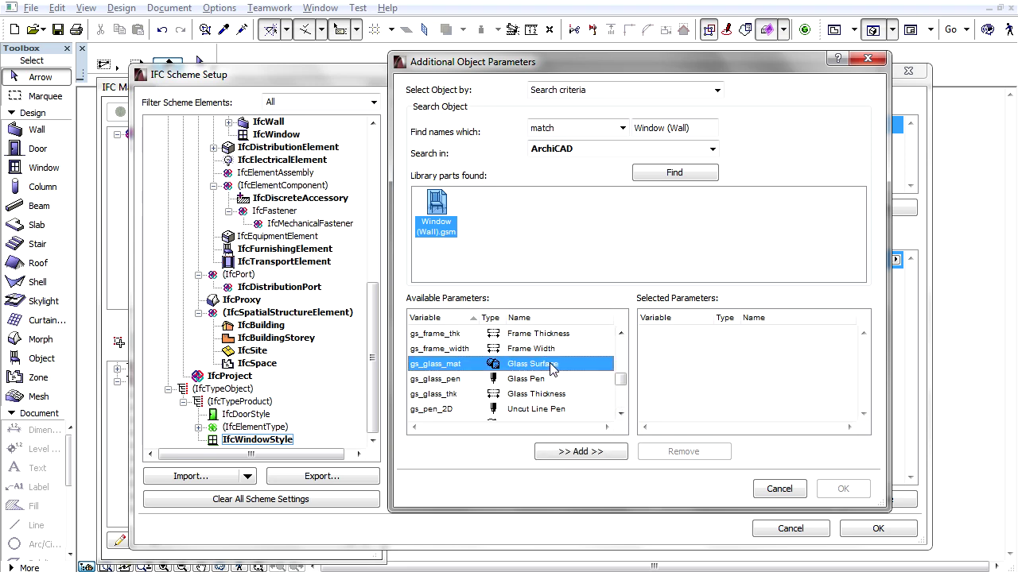
pyautogui.click(602, 452)
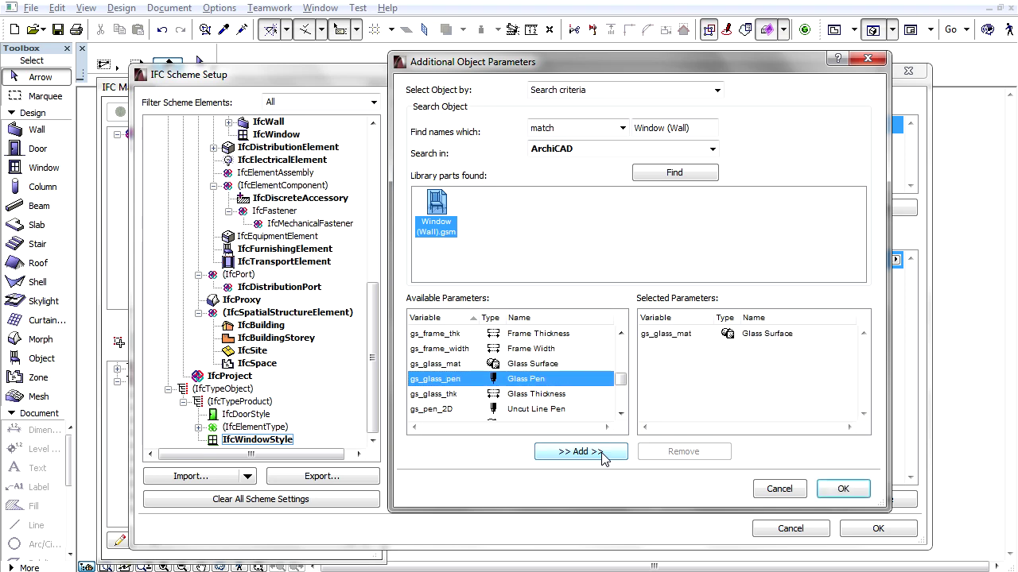
pyautogui.click(844, 492)
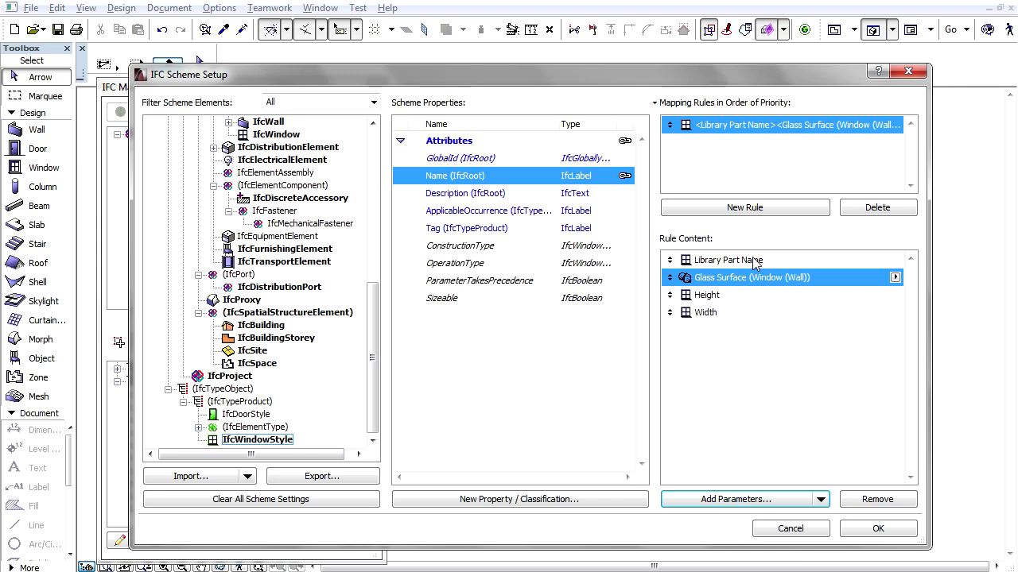
# Insert the static text ": " between Library Part Name and Glass Surface in the rule content.
pyautogui.click(755, 261)
pyautogui.click(820, 500)
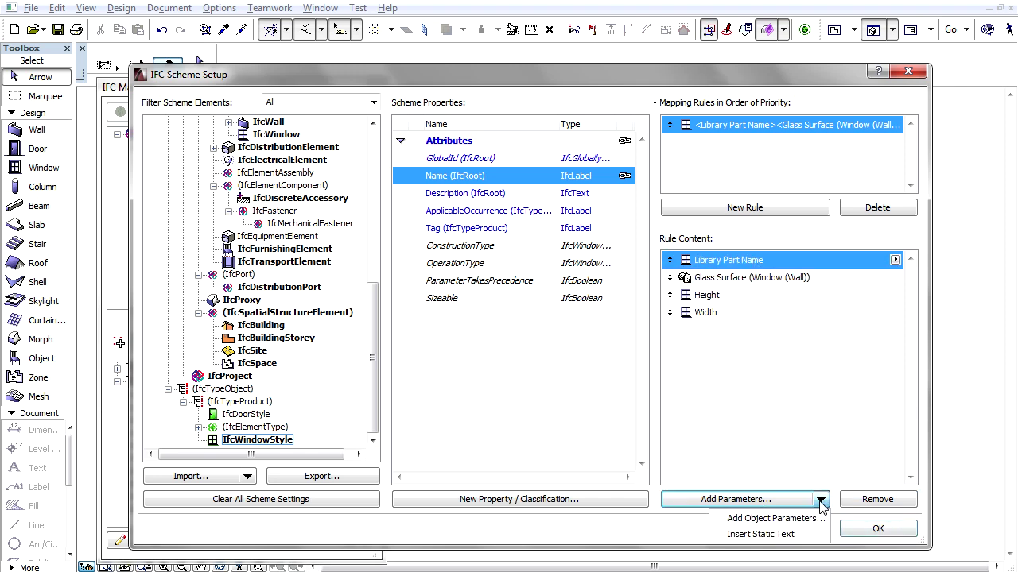
pyautogui.click(760, 535)
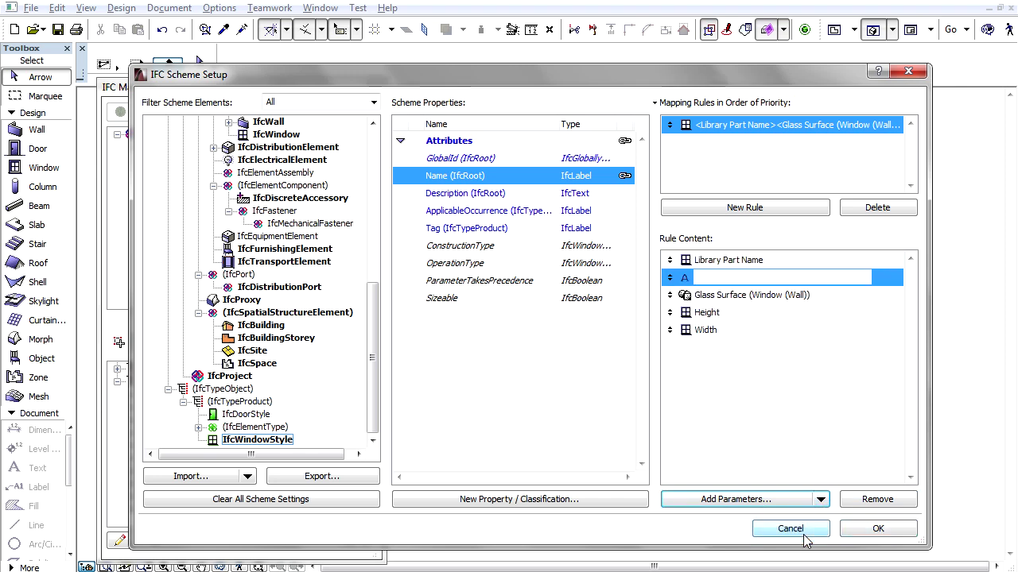
pyautogui.click(706, 276)
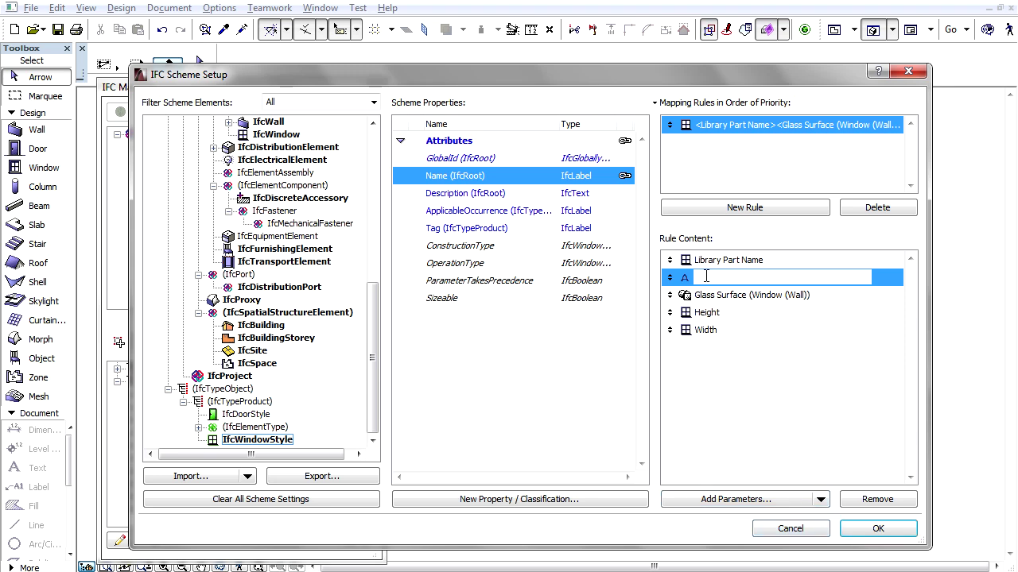
pyautogui.write(':')
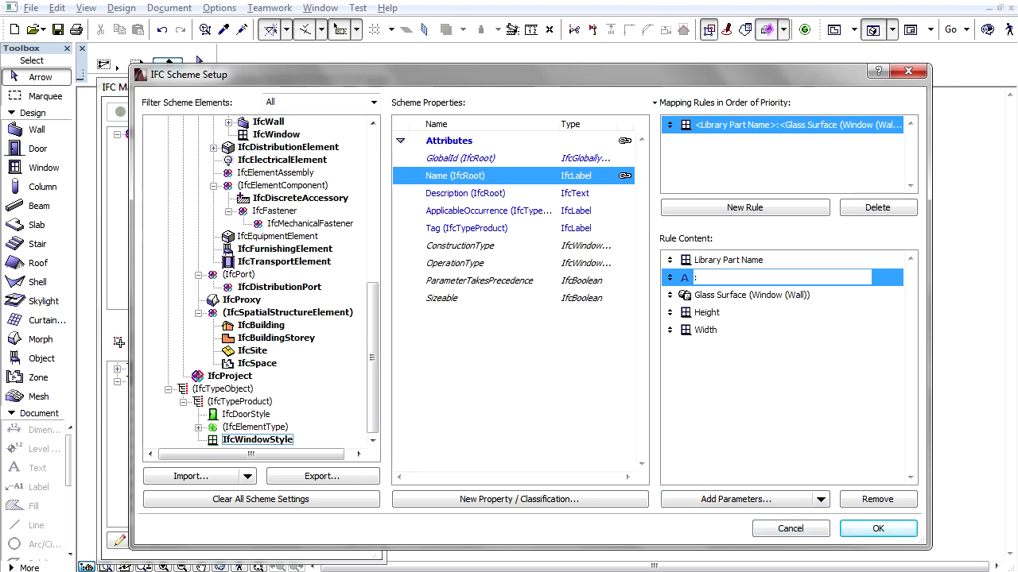
# Insert the static text " - " after Glass Surface in the rule content.
pyautogui.click(723, 299)
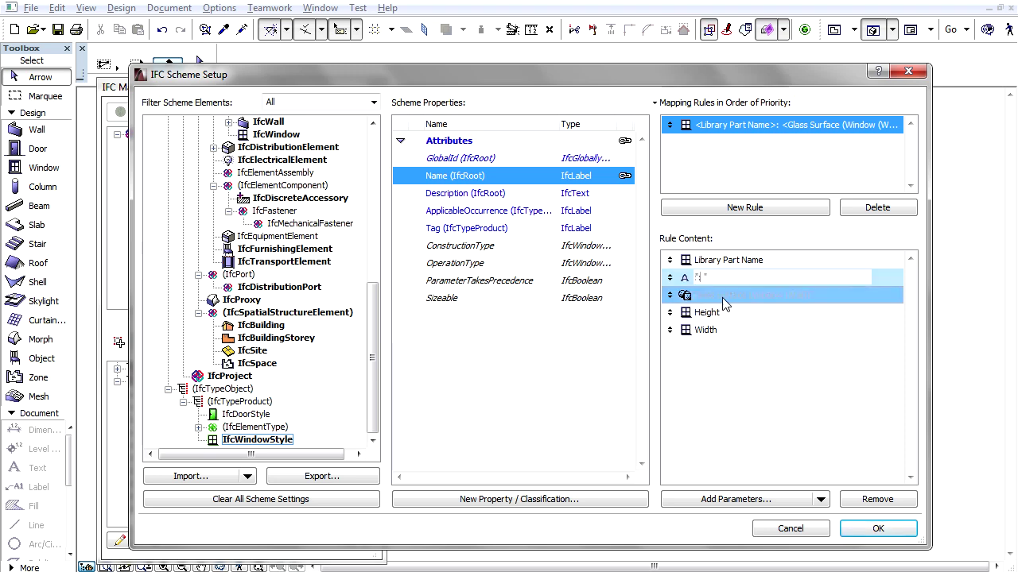
pyautogui.click(822, 502)
pyautogui.click(728, 533)
pyautogui.write('-')
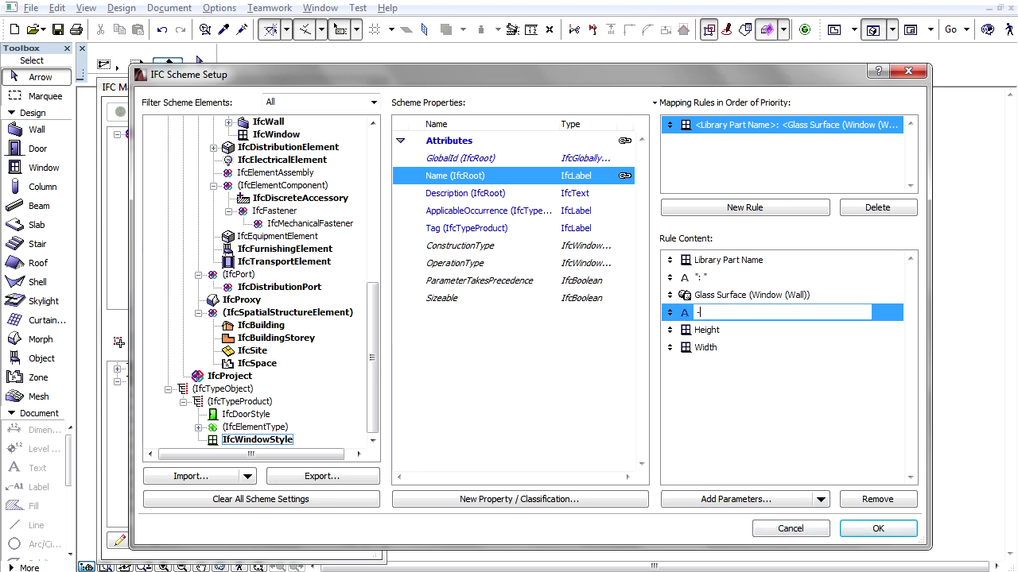
# Insert the static text "X" between Height and Width in the rule content.
pyautogui.click(719, 330)
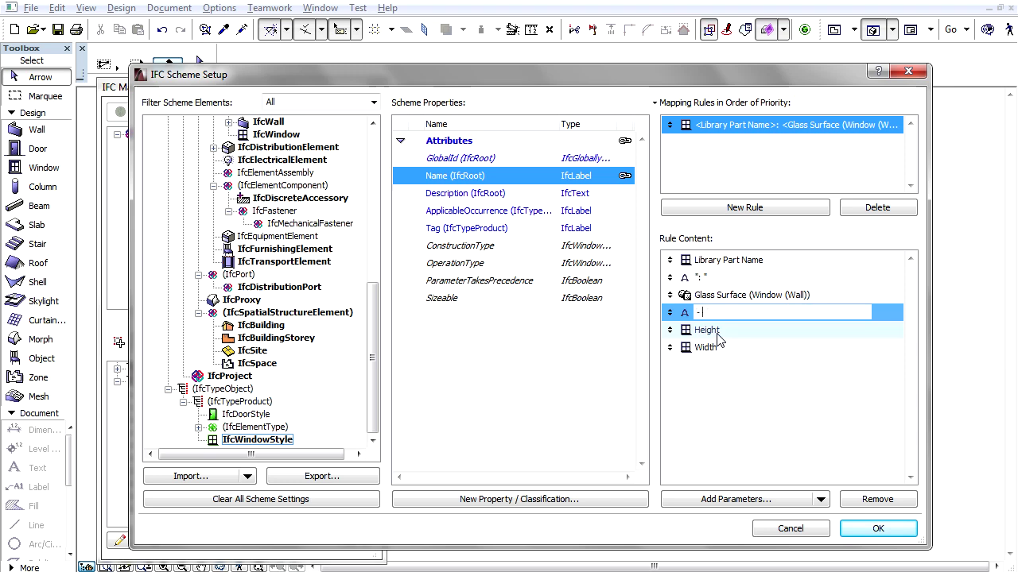
pyautogui.click(820, 499)
pyautogui.click(760, 535)
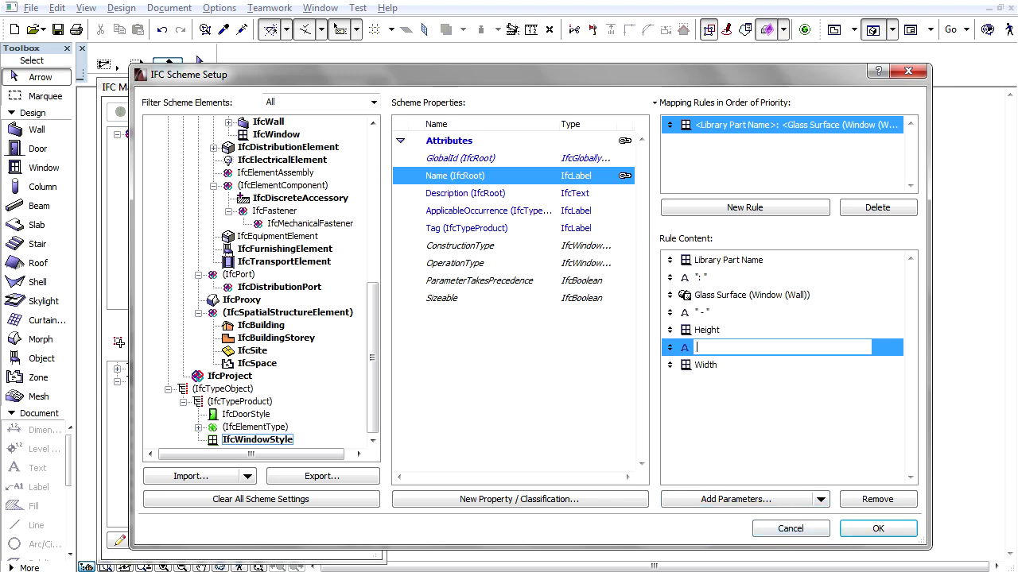
pyautogui.write('X')
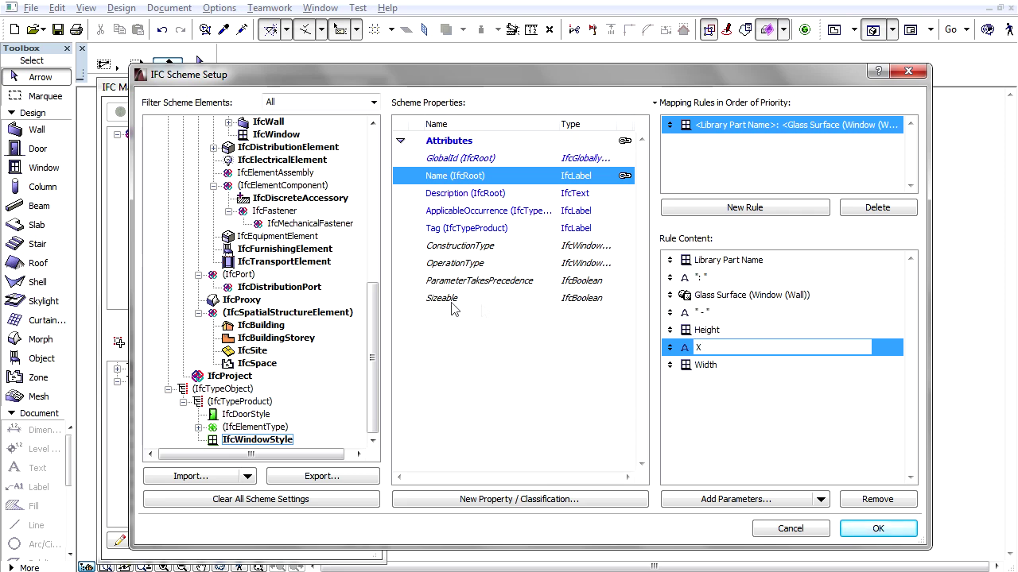
# Check the mapping rules of the AcousticRating and FireRating properties in Pset_WindowCommon of IfcWindow.
pyautogui.scroll(2, 369, 274)
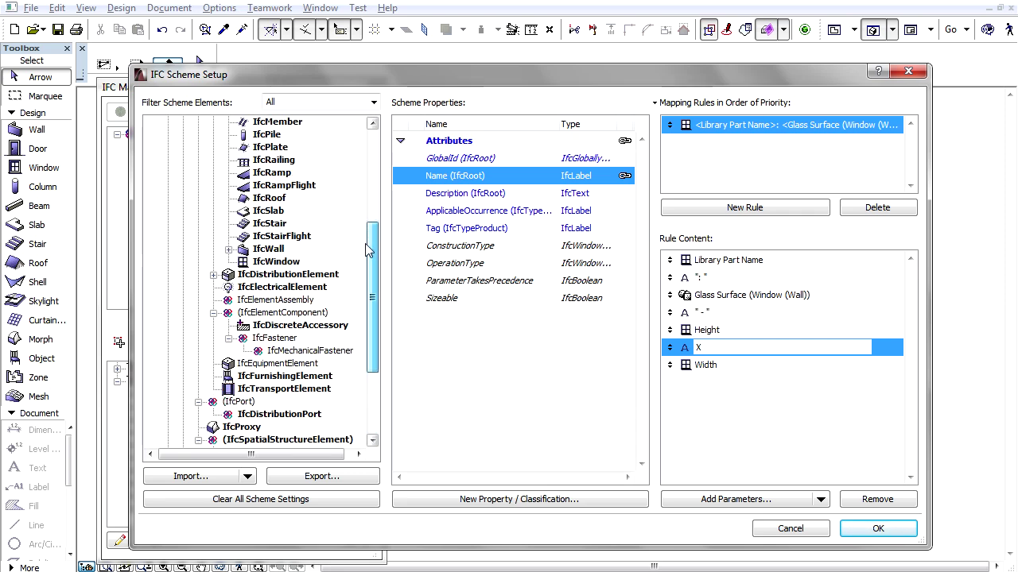
pyautogui.click(285, 262)
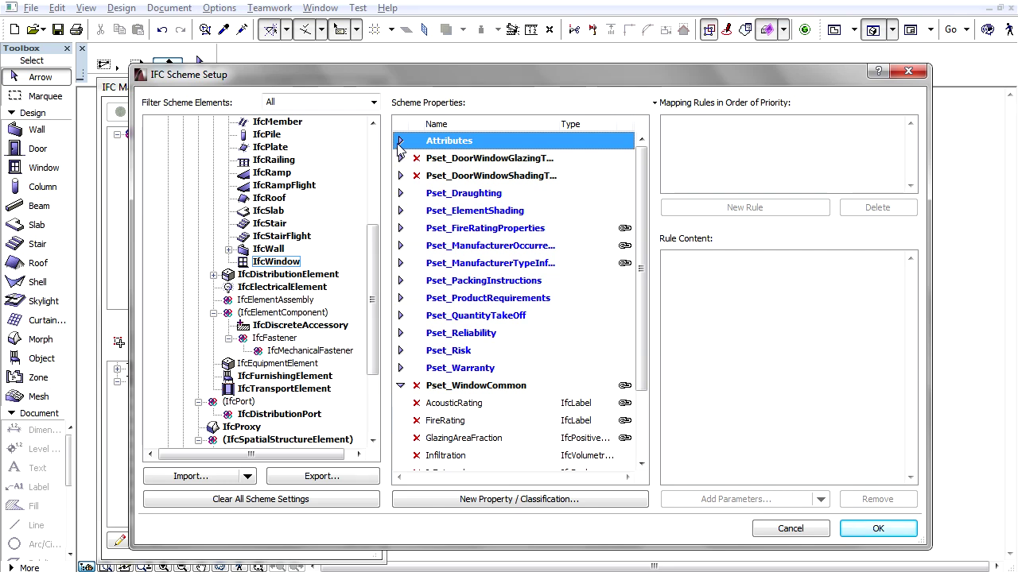
pyautogui.click(455, 403)
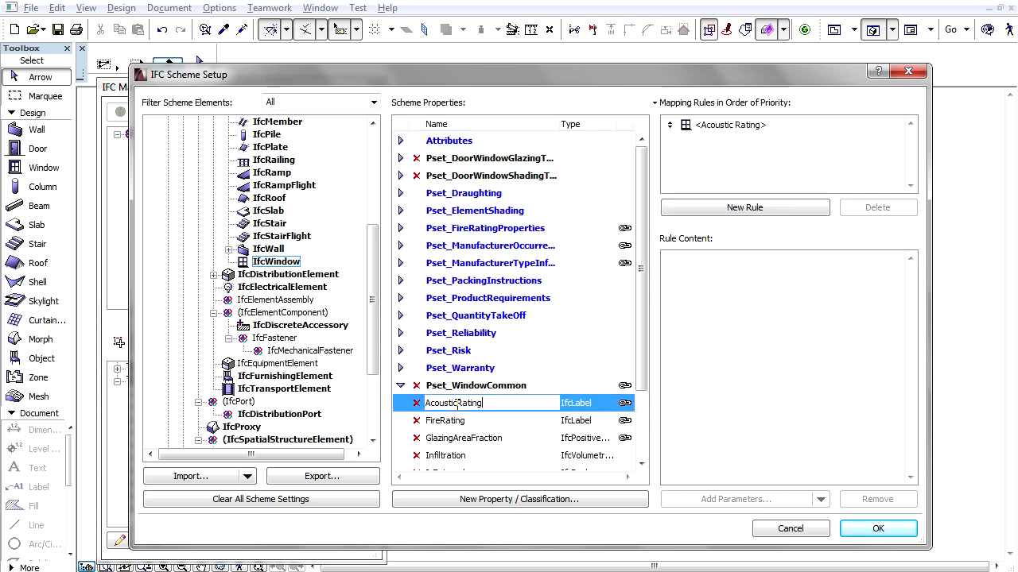
pyautogui.click(725, 130)
pyautogui.click(453, 420)
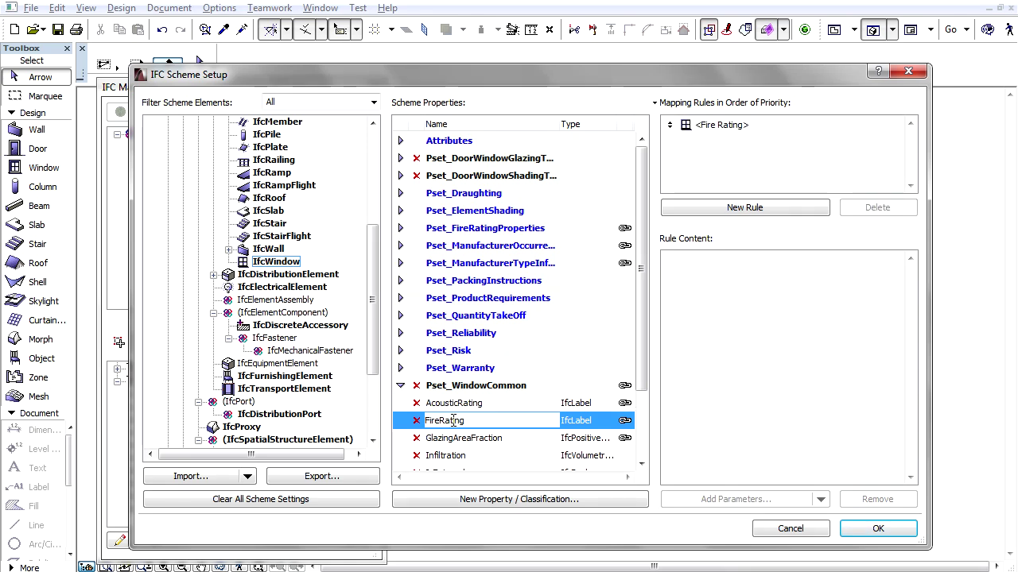
# Accept the IFC scheme settings and refresh the IFC Manager tree to regroup the IfcWindowStyle types.
pyautogui.click(859, 527)
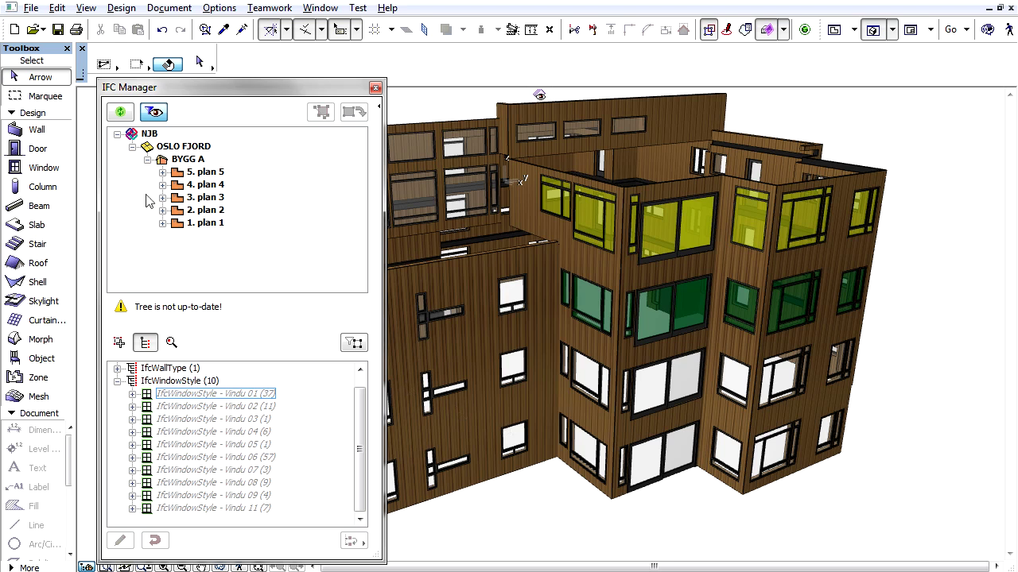
pyautogui.click(120, 114)
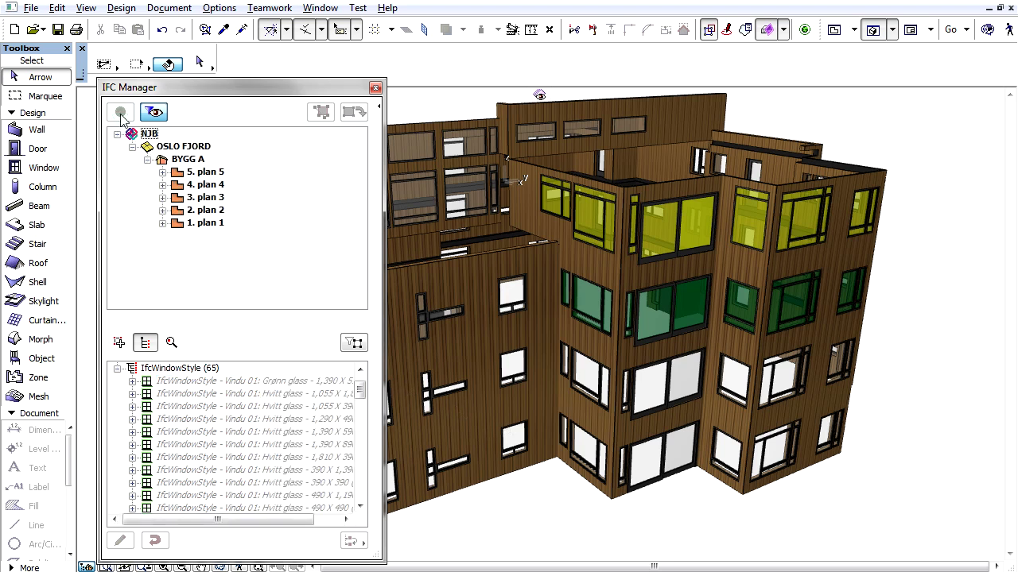
pyautogui.click(208, 370)
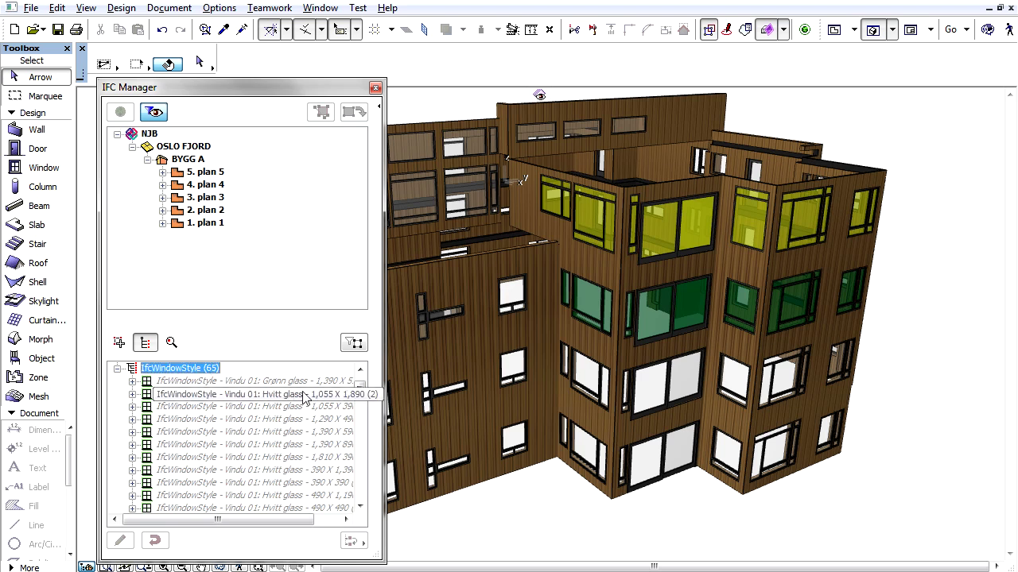
# Expand the type "Vindu 06: Gult glass - 1,990 X 390" and show its window V-043 selected in the model.
pyautogui.moveTo(360, 387); pyautogui.dragTo(398, 465)
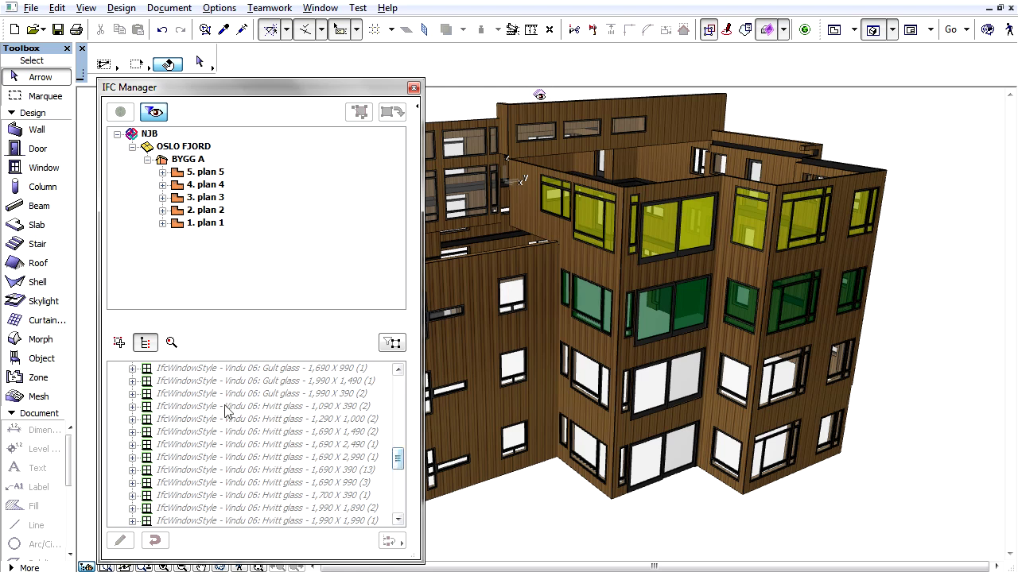
pyautogui.click(133, 394)
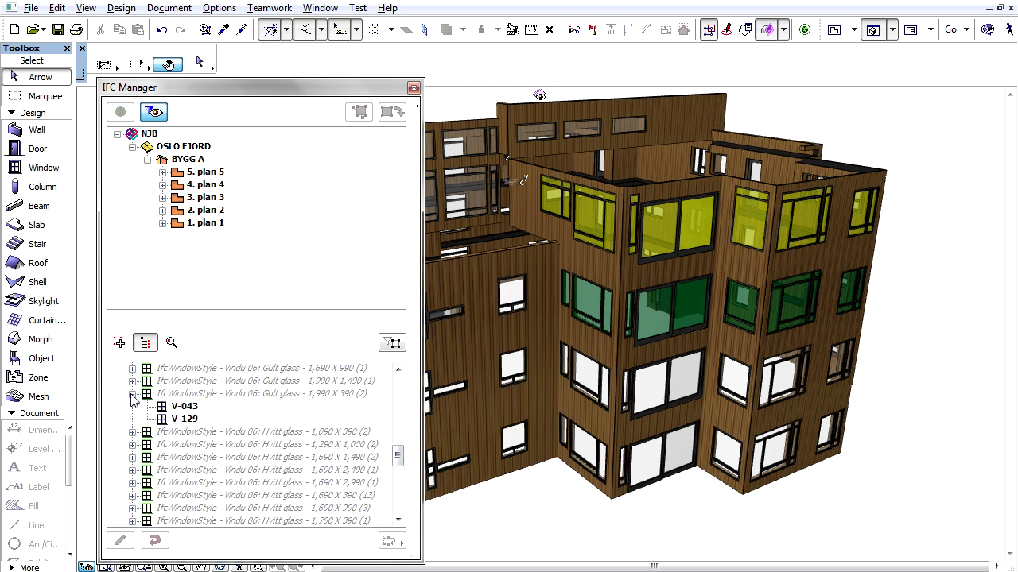
pyautogui.click(185, 406)
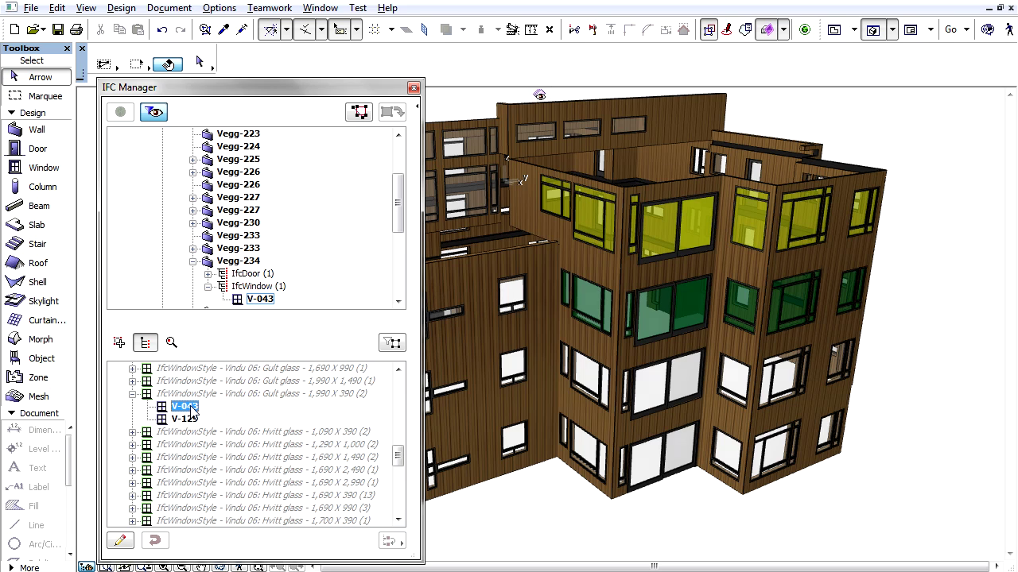
pyautogui.click(371, 114)
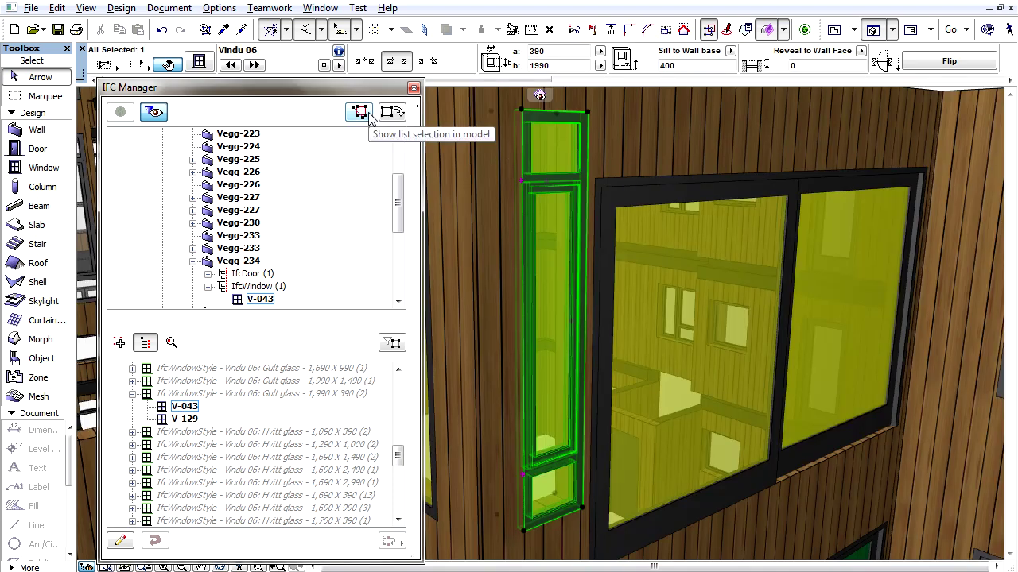
# Check the Brannklasse and Lydkrav values among all parameters in the selected window's settings.
pyautogui.click(203, 63)
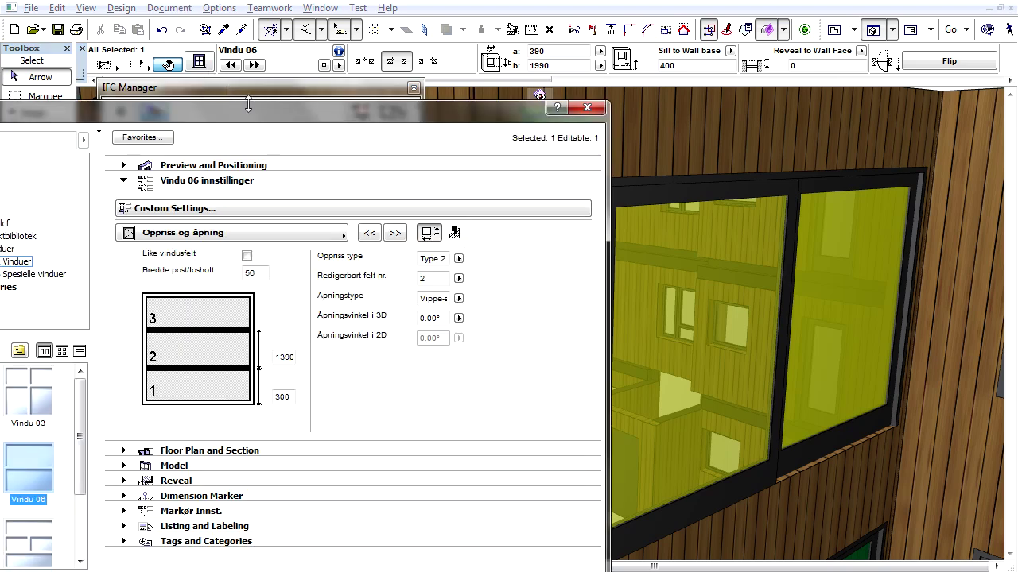
pyautogui.click(563, 217)
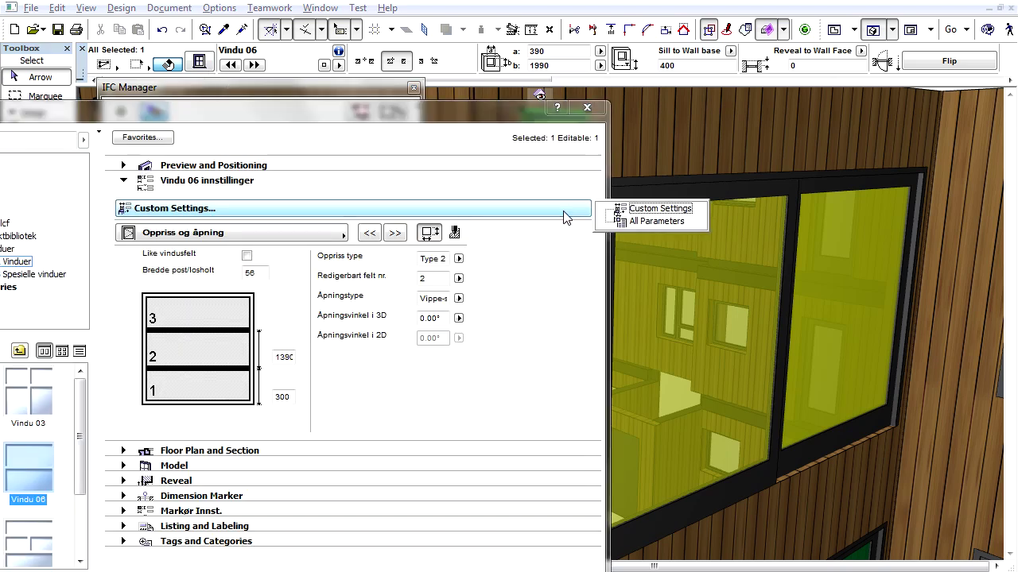
pyautogui.click(656, 221)
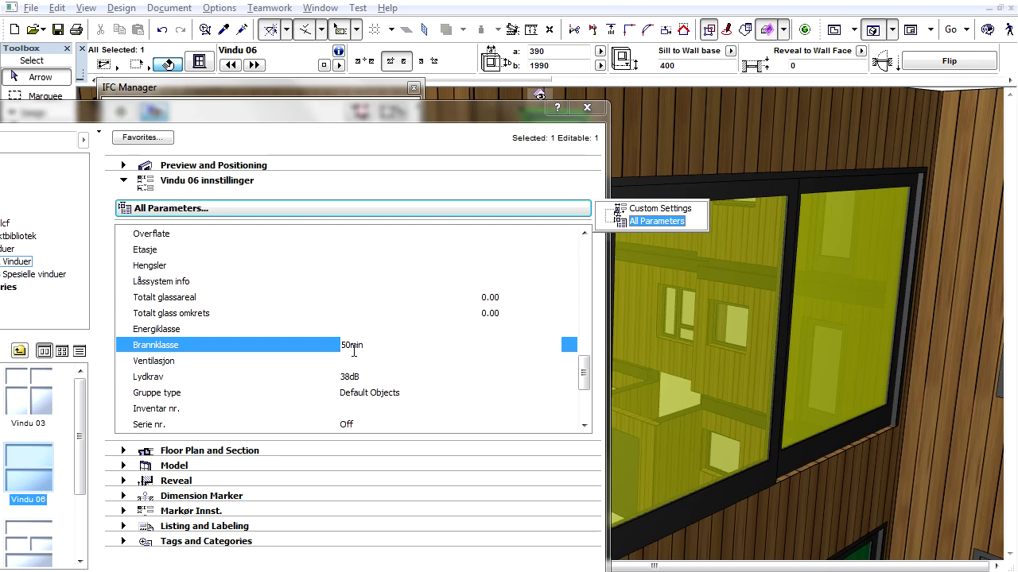
pyautogui.click(164, 381)
pyautogui.click(166, 380)
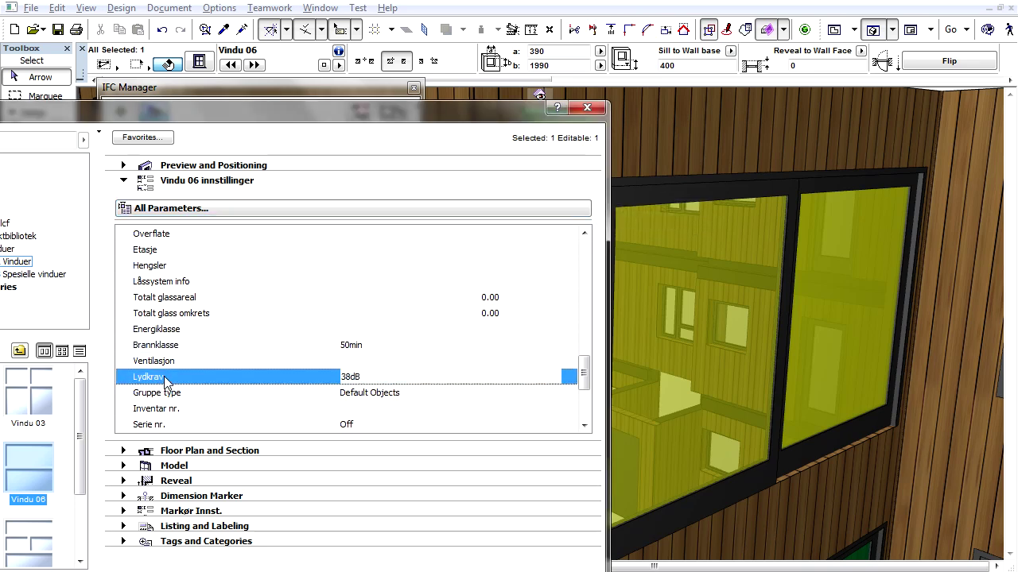
pyautogui.press('Return')
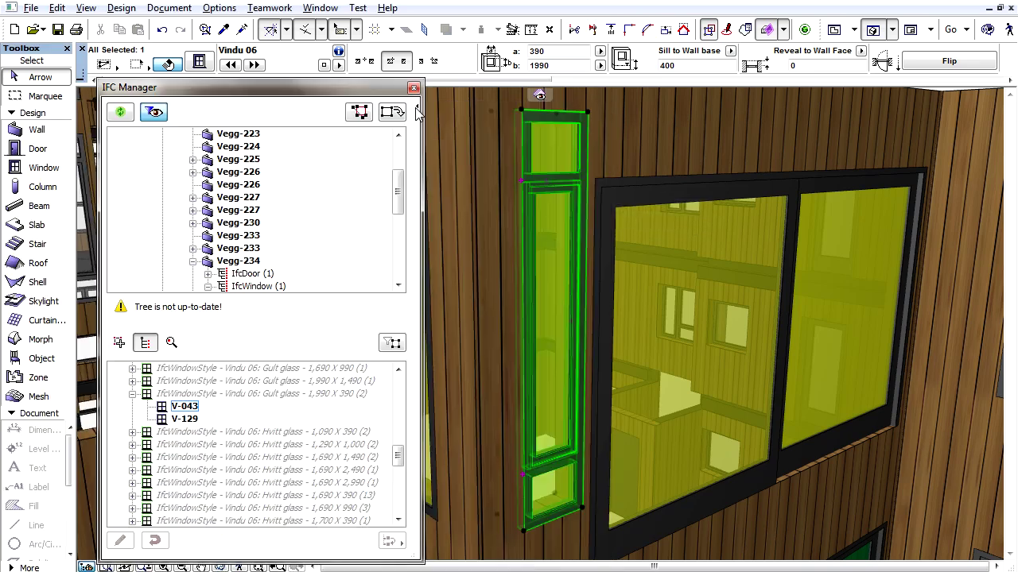
# Show the IFC properties of window V-043 and check AcousticRating and FireRating under Pset_WindowCommon.
pyautogui.click(417, 108)
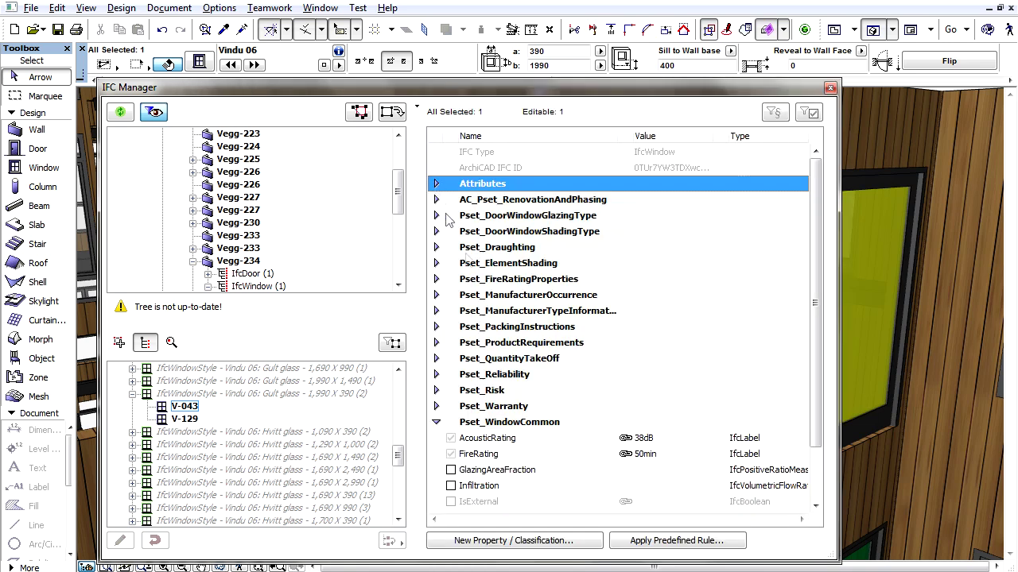
pyautogui.click(662, 438)
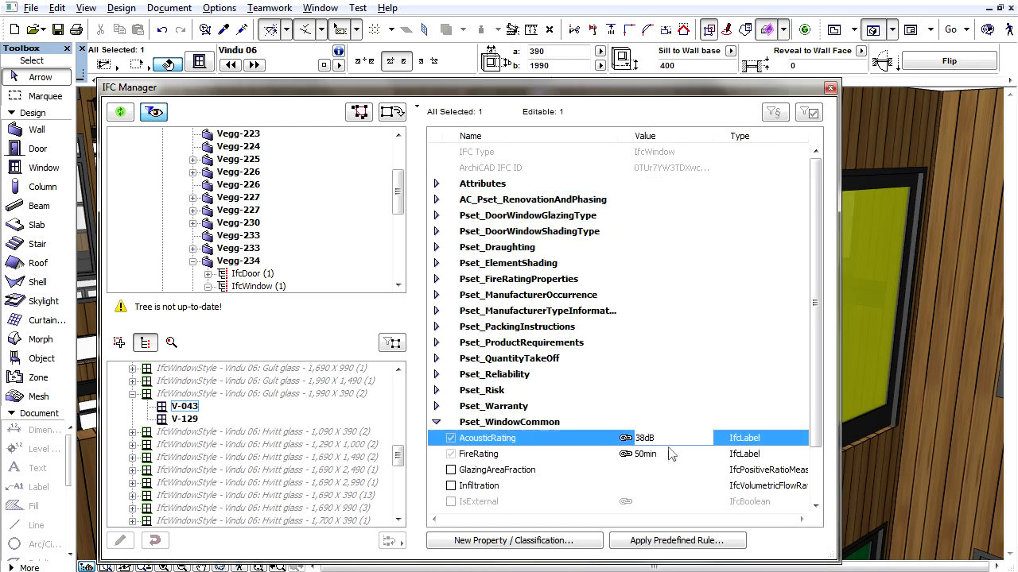
pyautogui.click(669, 455)
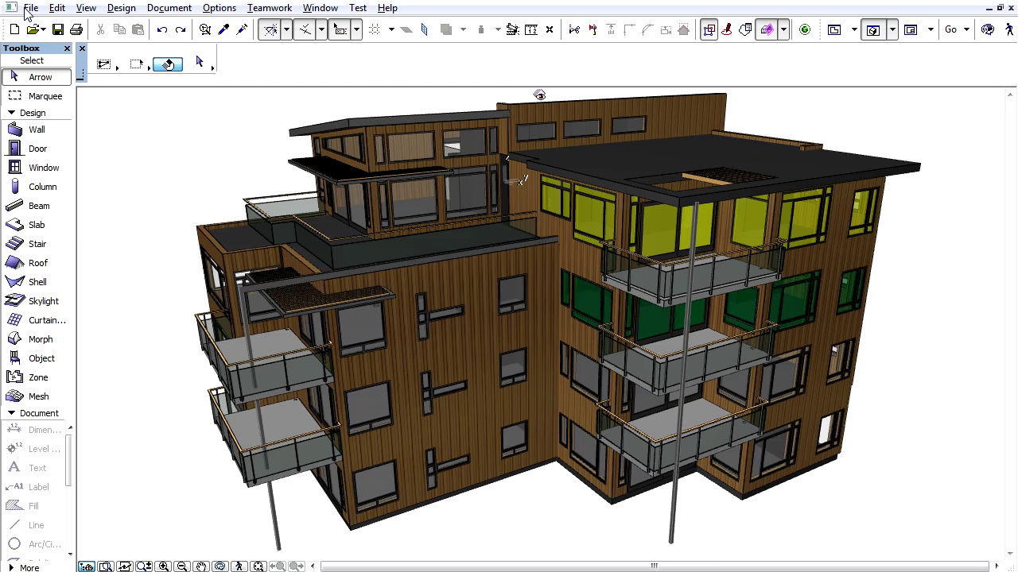
# Review the project name, project description and contact details in the Project Info settings, and accept them.
pyautogui.click(29, 8)
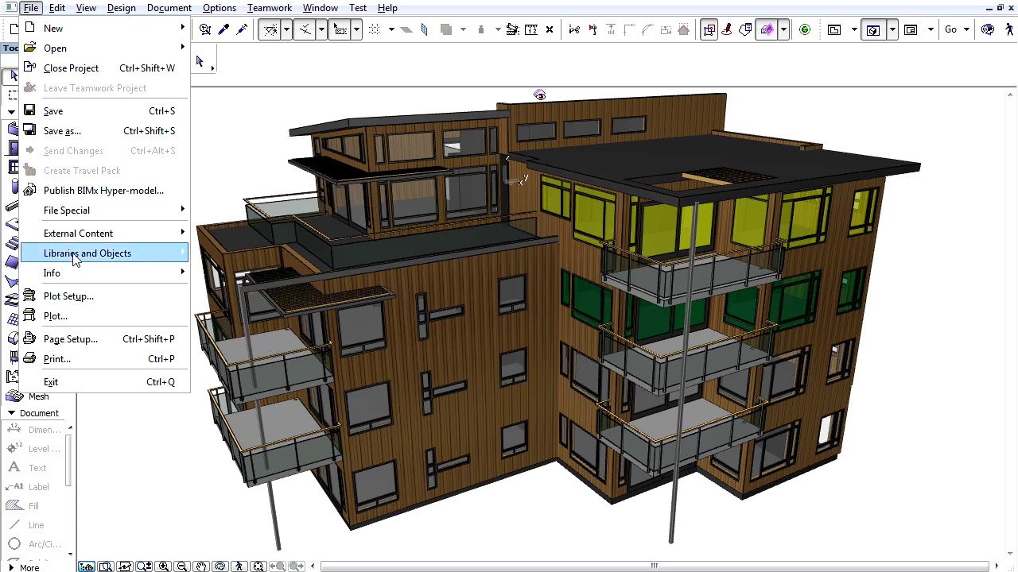
pyautogui.moveTo(87, 278)
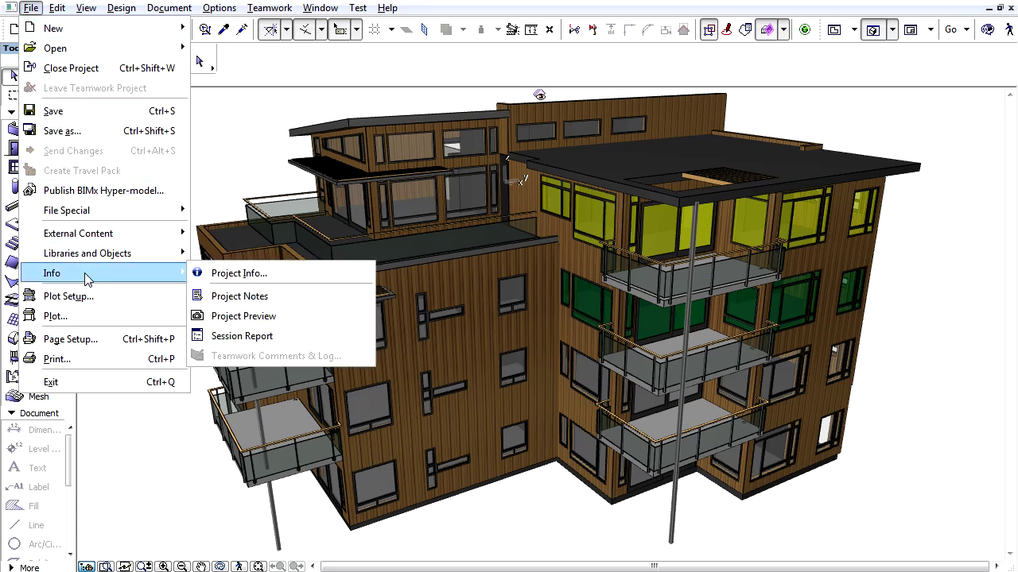
pyautogui.click(234, 275)
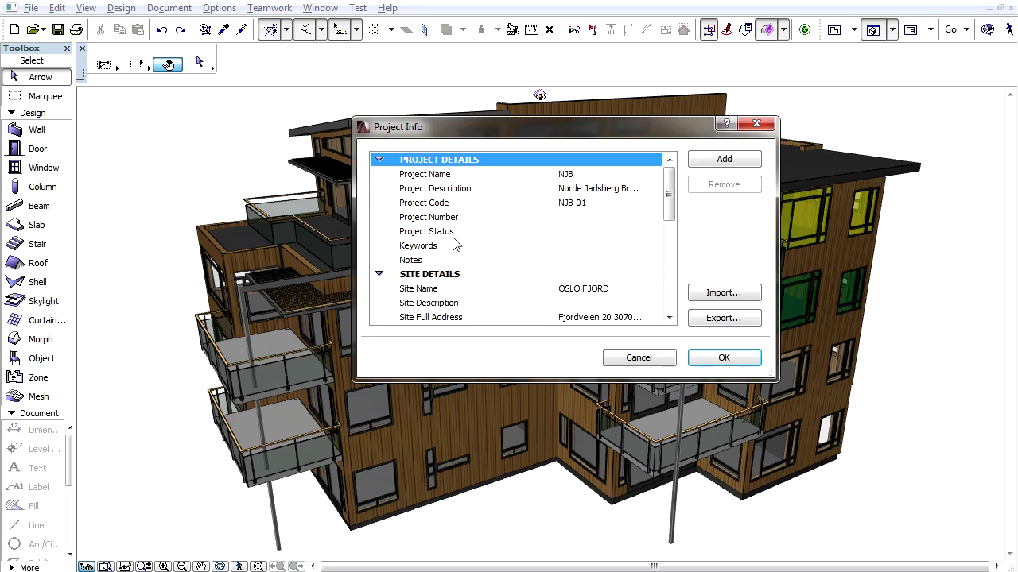
pyautogui.click(590, 173)
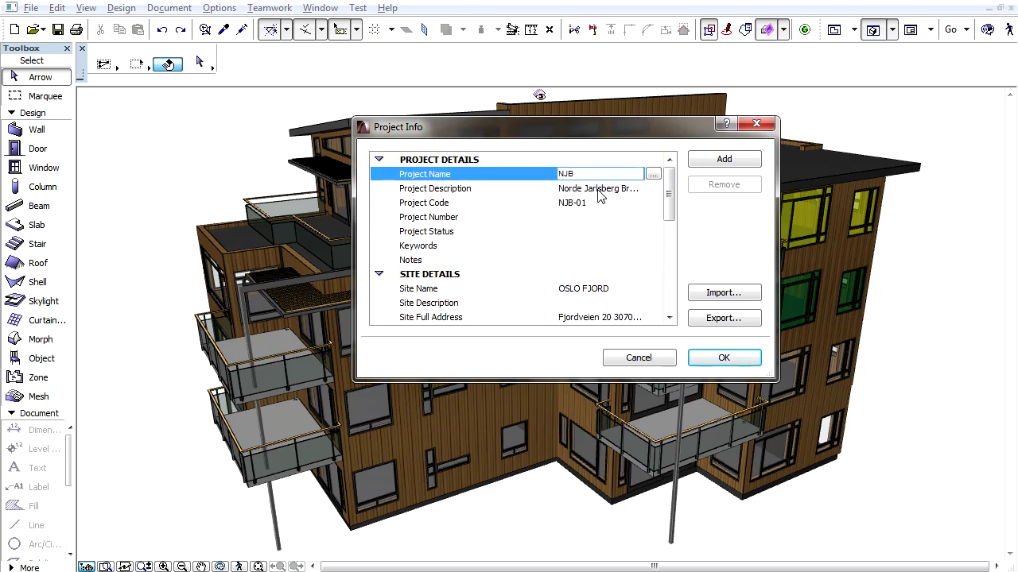
pyautogui.click(598, 189)
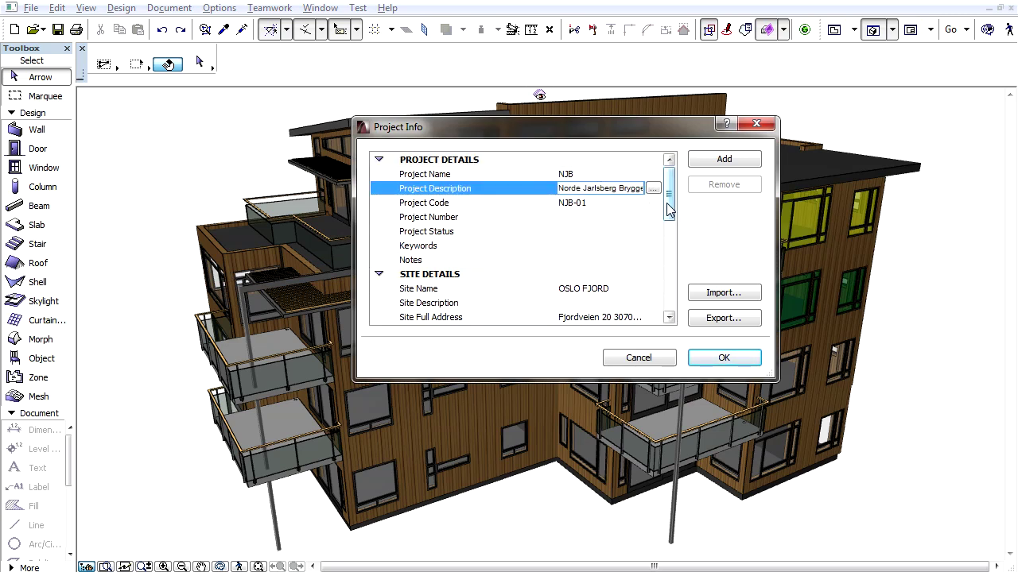
pyautogui.moveTo(670, 209); pyautogui.dragTo(678, 287)
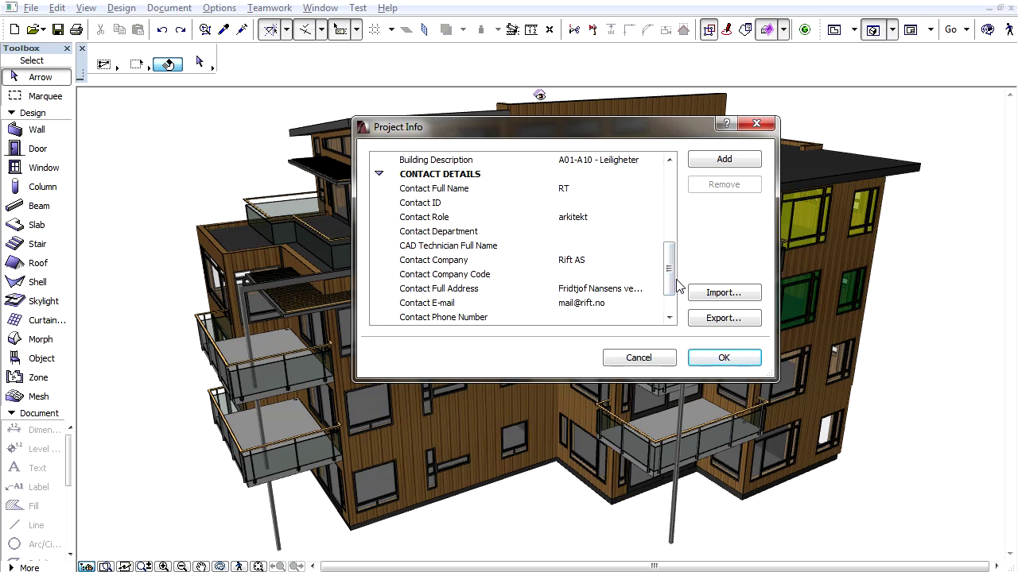
pyautogui.press('Return')
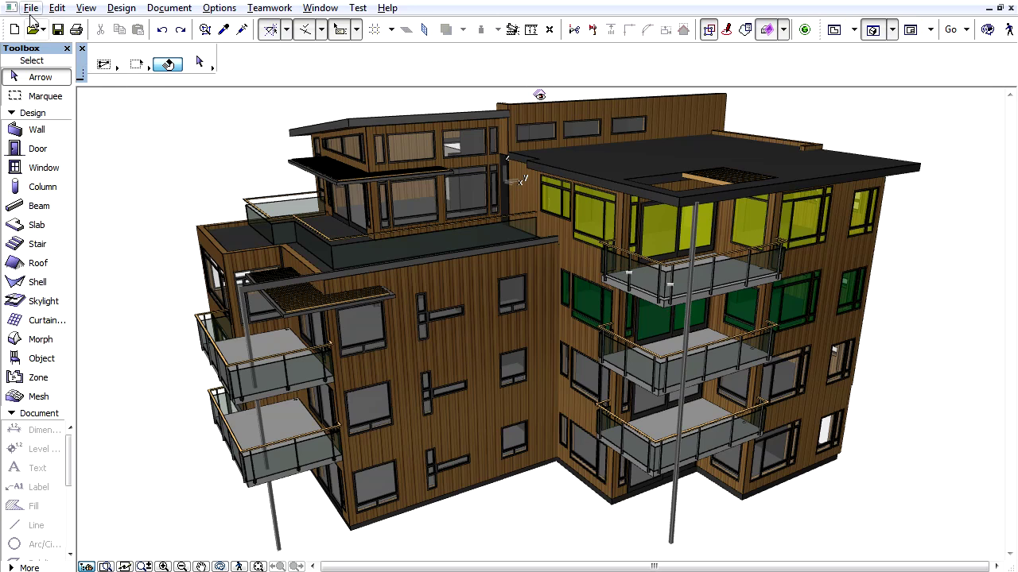
# Check the Name and Description attributes of the IfcProject in the IFC Manager, and close the manager.
pyautogui.click(31, 9)
pyautogui.moveTo(111, 210)
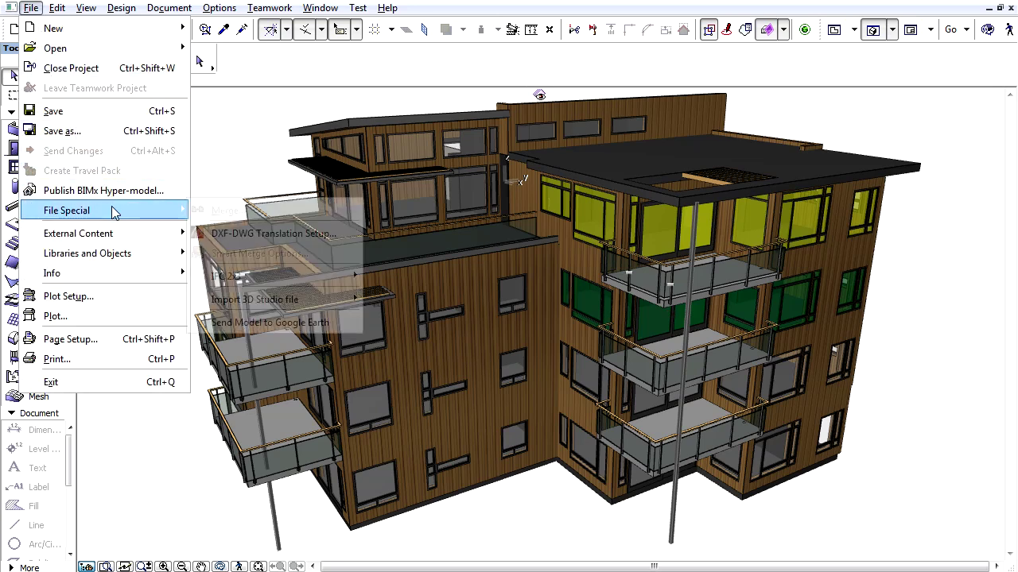
pyautogui.moveTo(226, 276)
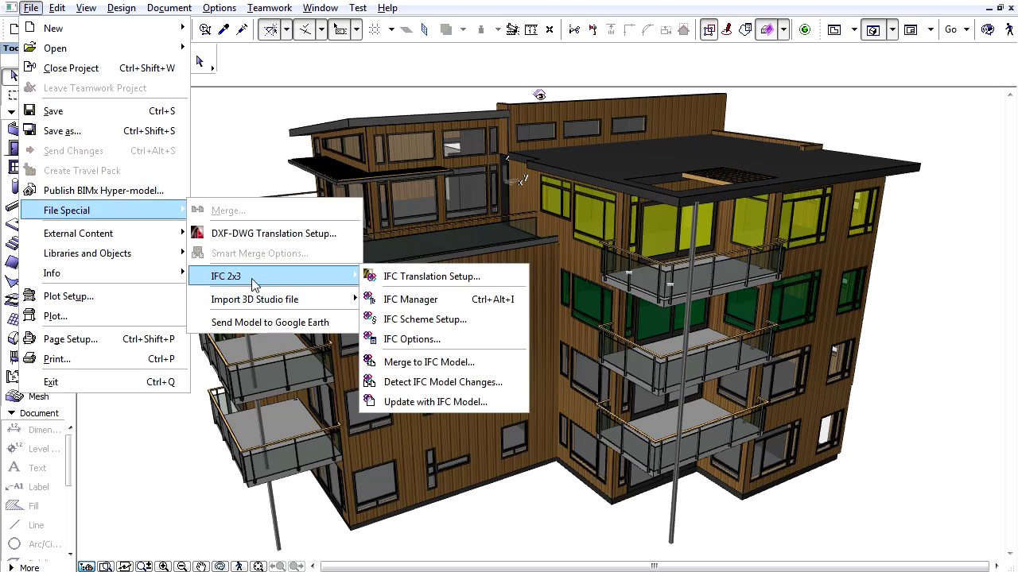
pyautogui.click(410, 300)
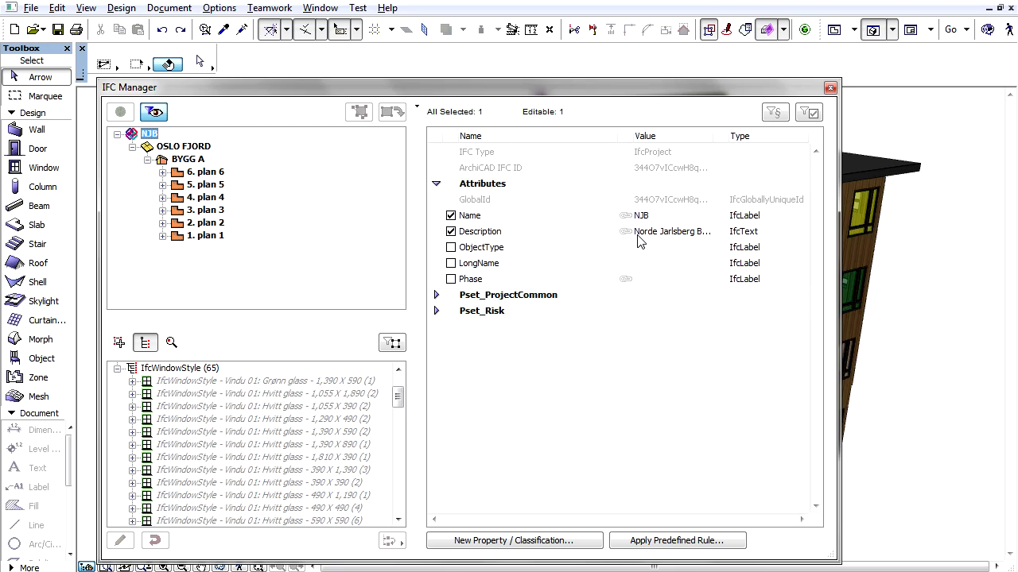
pyautogui.press('Escape')
# Save the building model as an IFC file.
pyautogui.click(32, 7)
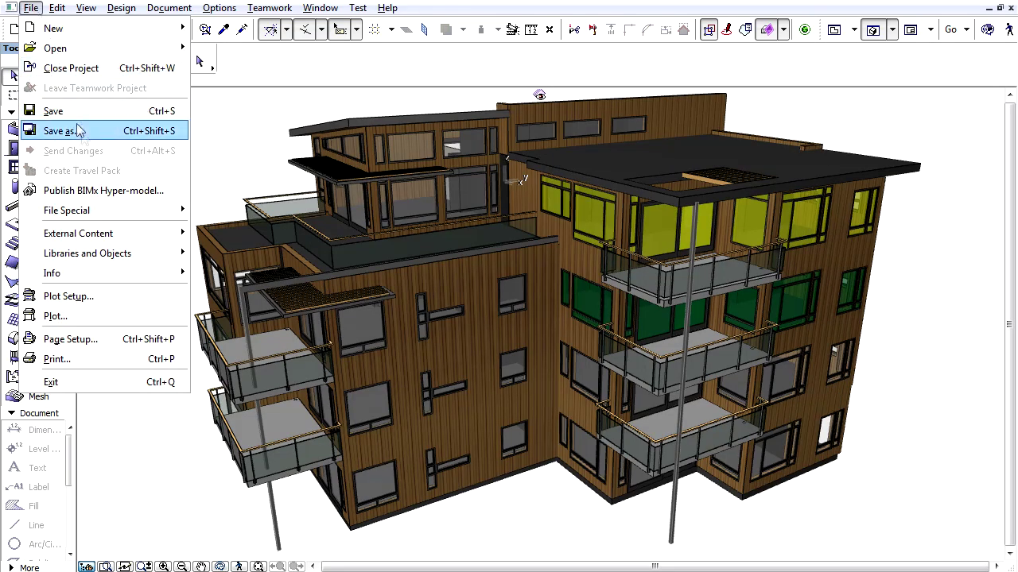
pyautogui.click(82, 132)
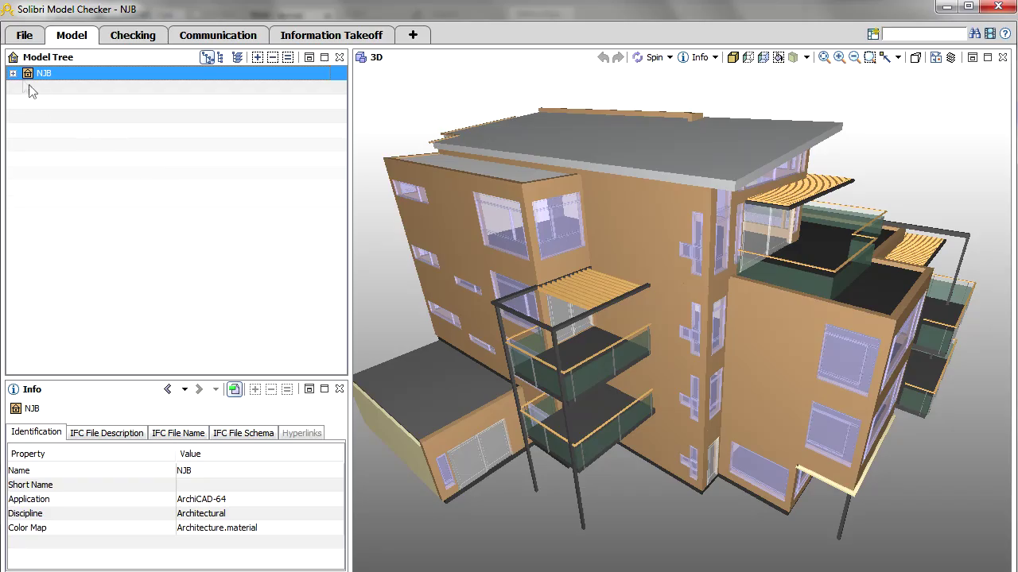
# In Solibri Model Checker, expand the NJB project down to its building and show the project's IFC File Name information.
pyautogui.click(13, 73)
pyautogui.click(178, 433)
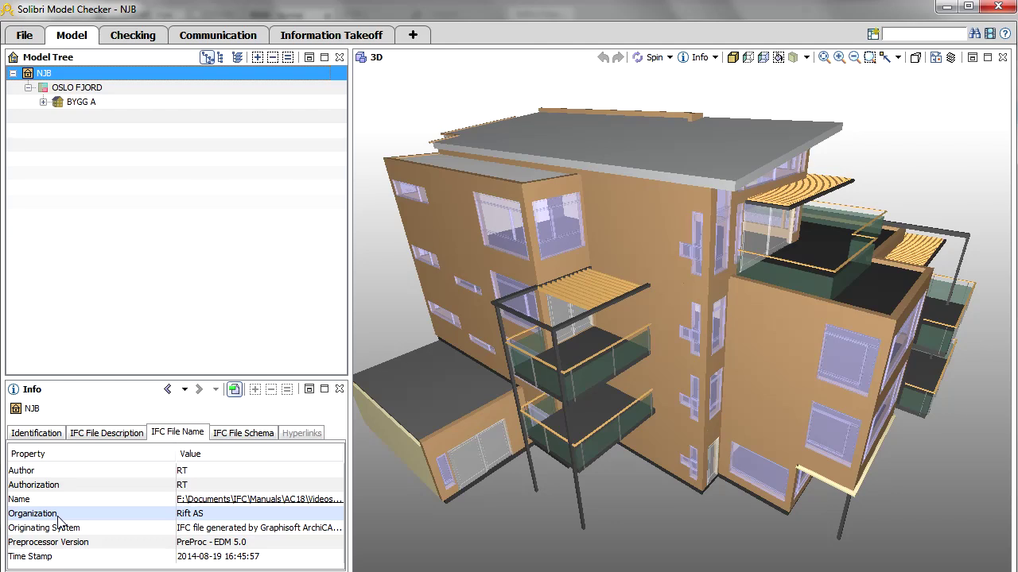
# Regroup the model tree by component, expand the Window category and look through its types to the Vindu 06 entries.
pyautogui.click(221, 58)
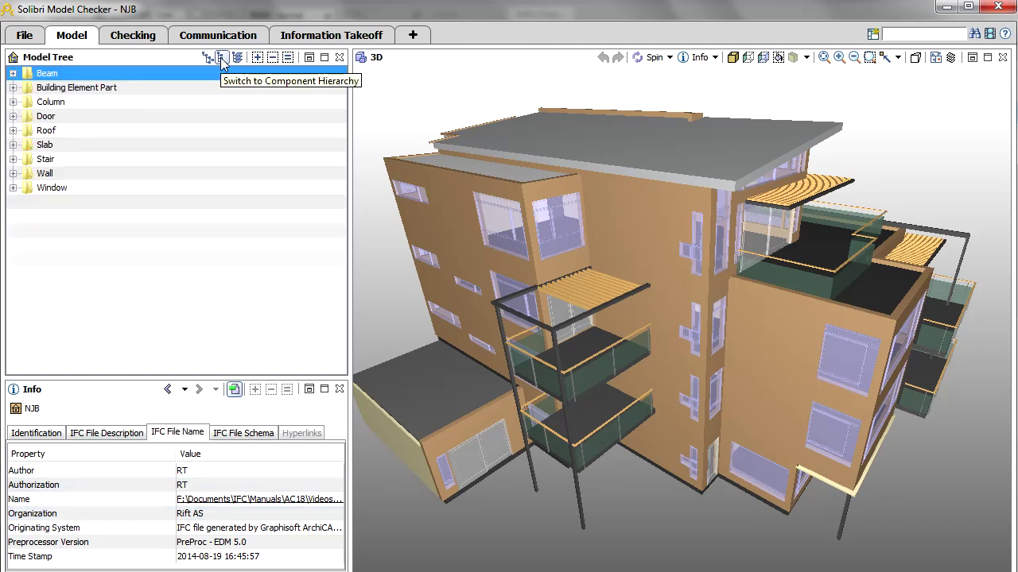
pyautogui.doubleClick(43, 189)
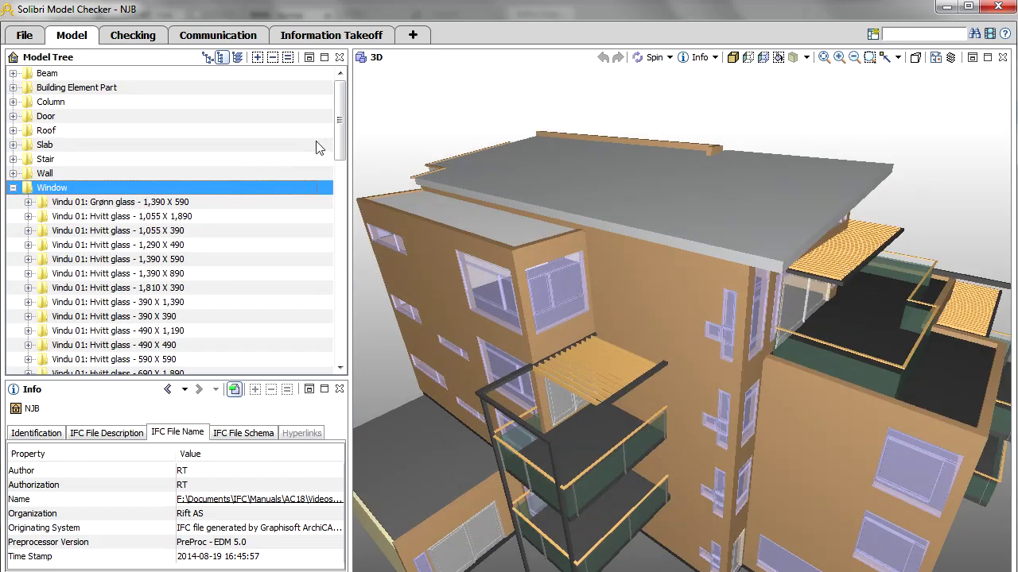
pyautogui.moveTo(340, 136); pyautogui.dragTo(338, 265)
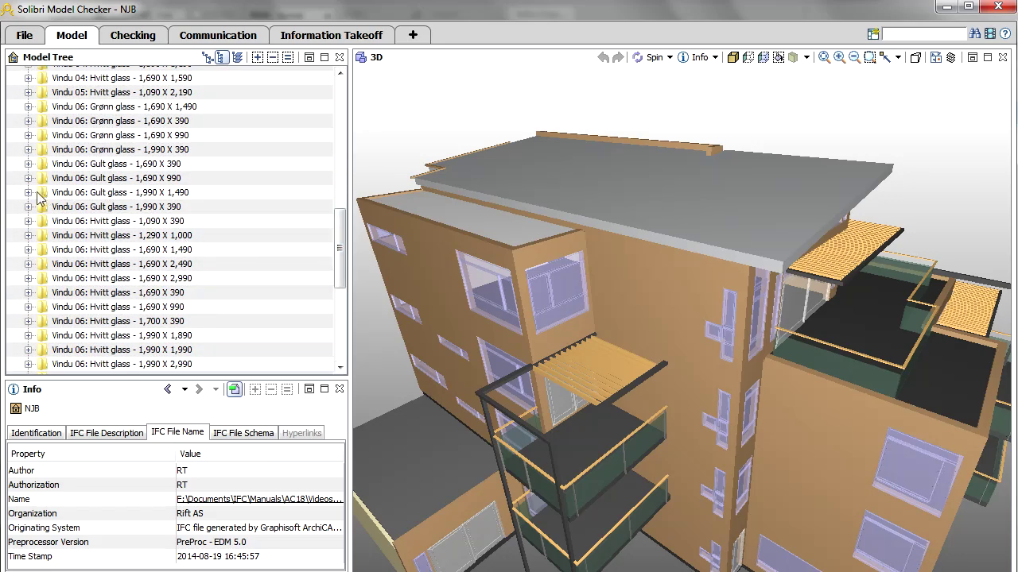